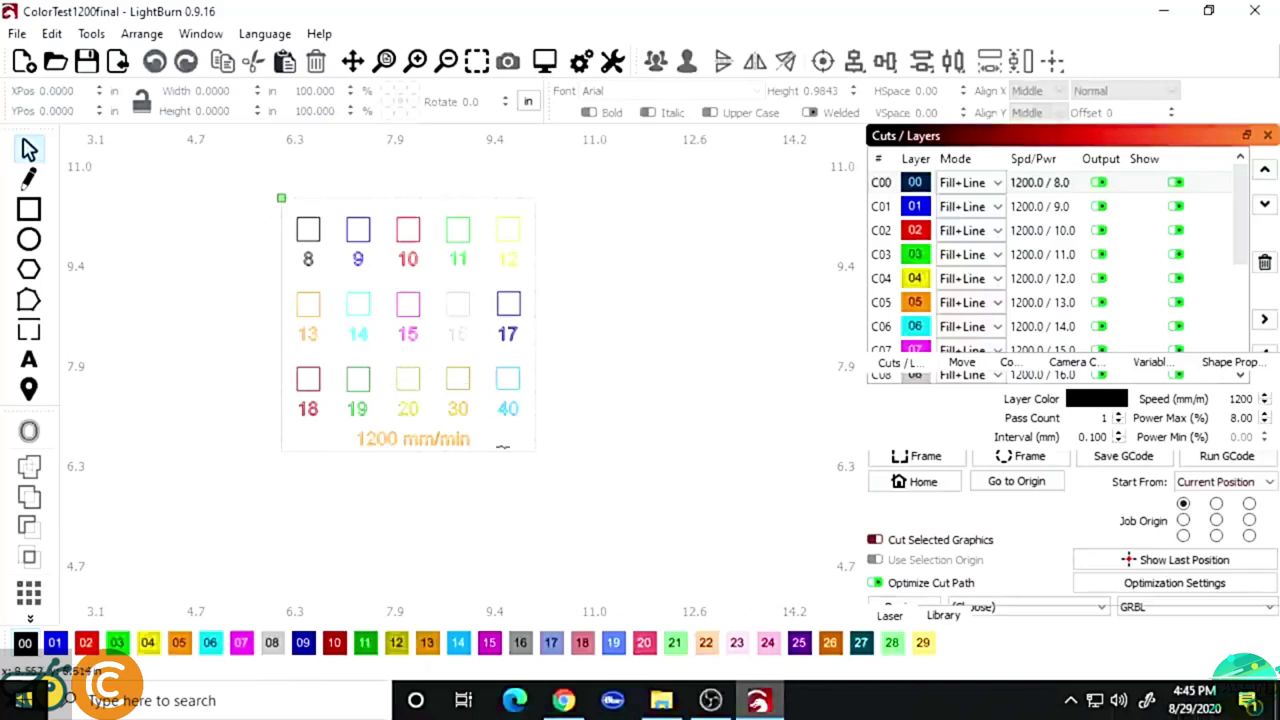
Select layer C00 and open its Cut Settings Editor showing 1200 mm/min and 8% power
left_click(900, 230)
left_click(1045, 190)
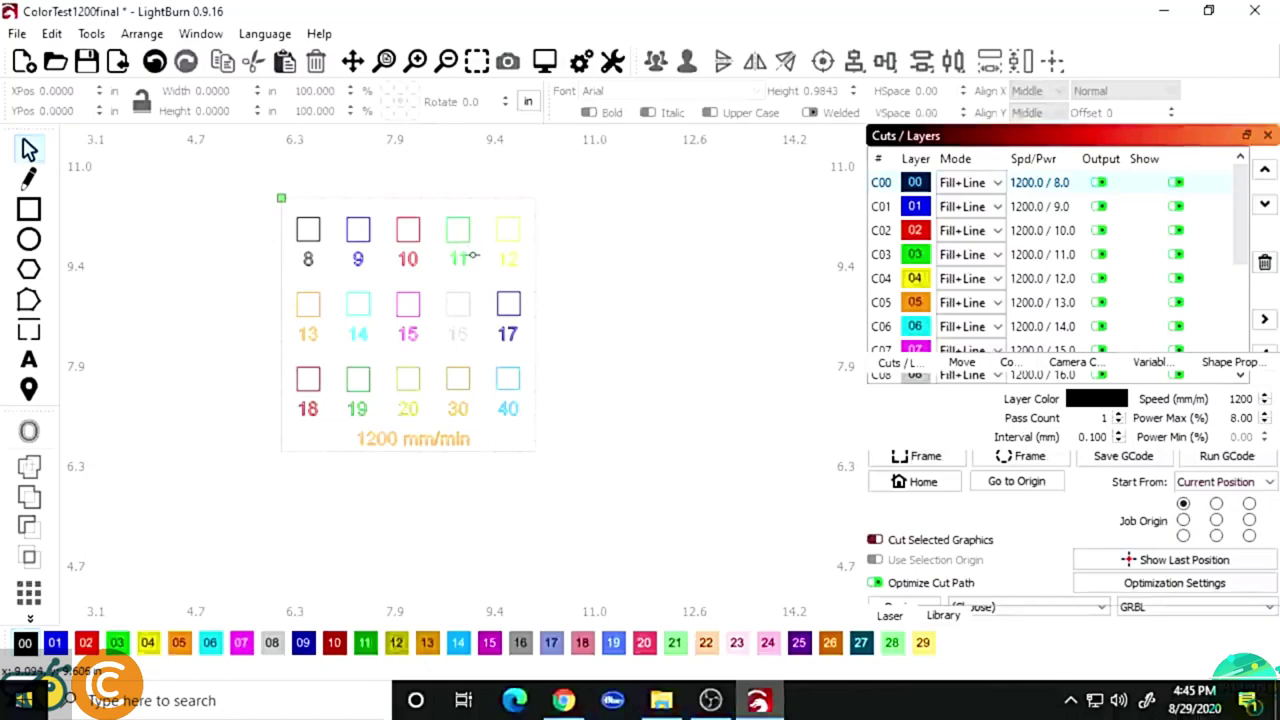
double_click(1030, 183)
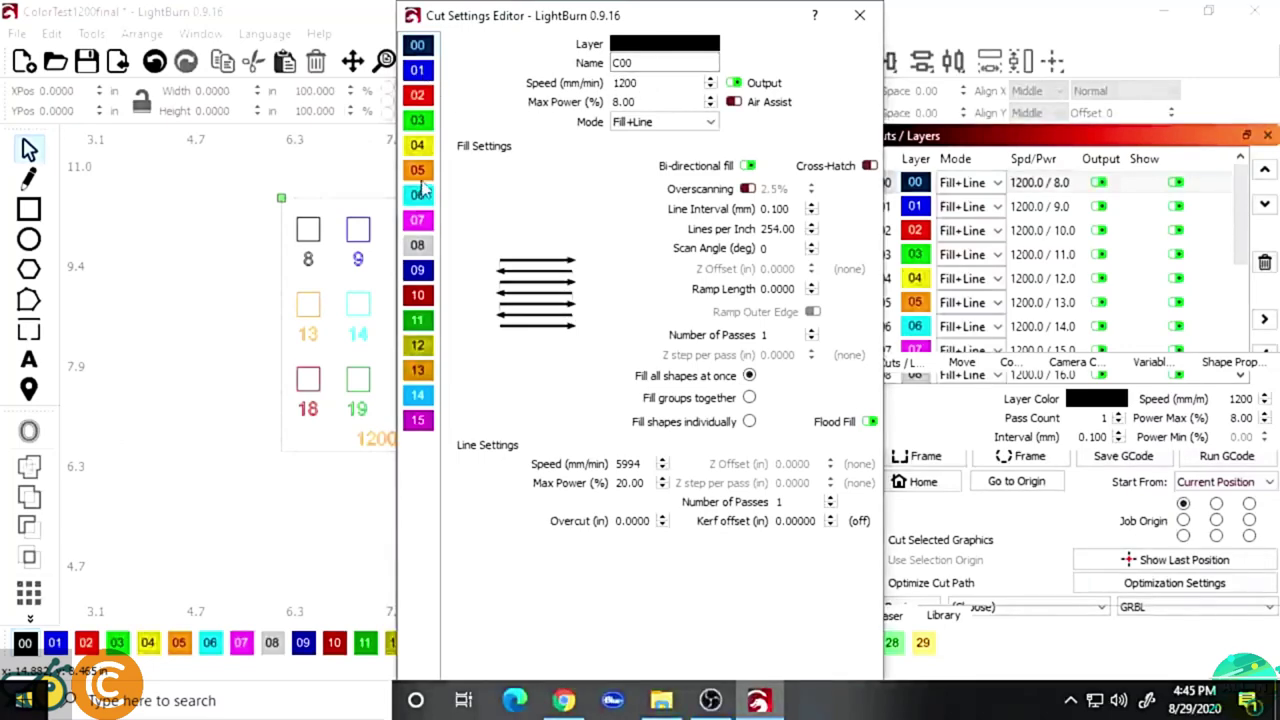
Step through layers C01 to C07 to review each one's speed and power
left_click(420, 72)
left_click(420, 96)
left_click(420, 120)
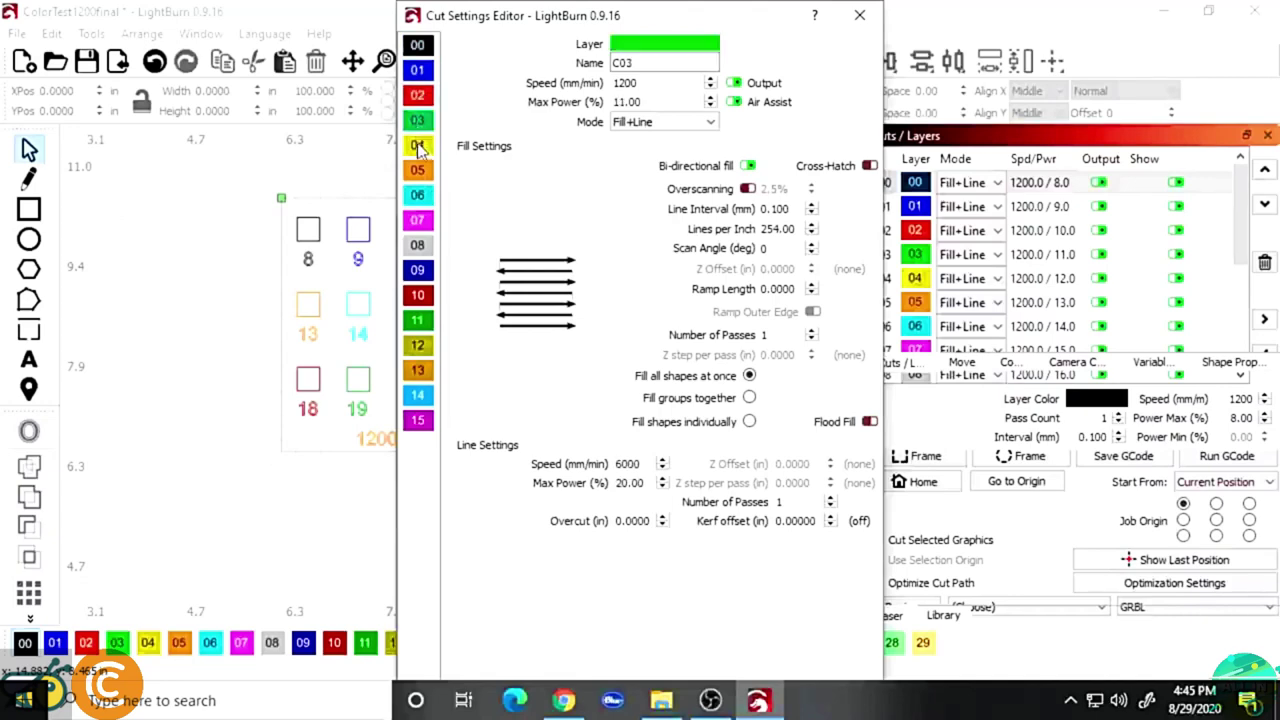
left_click(420, 145)
left_click(420, 170)
left_click(420, 195)
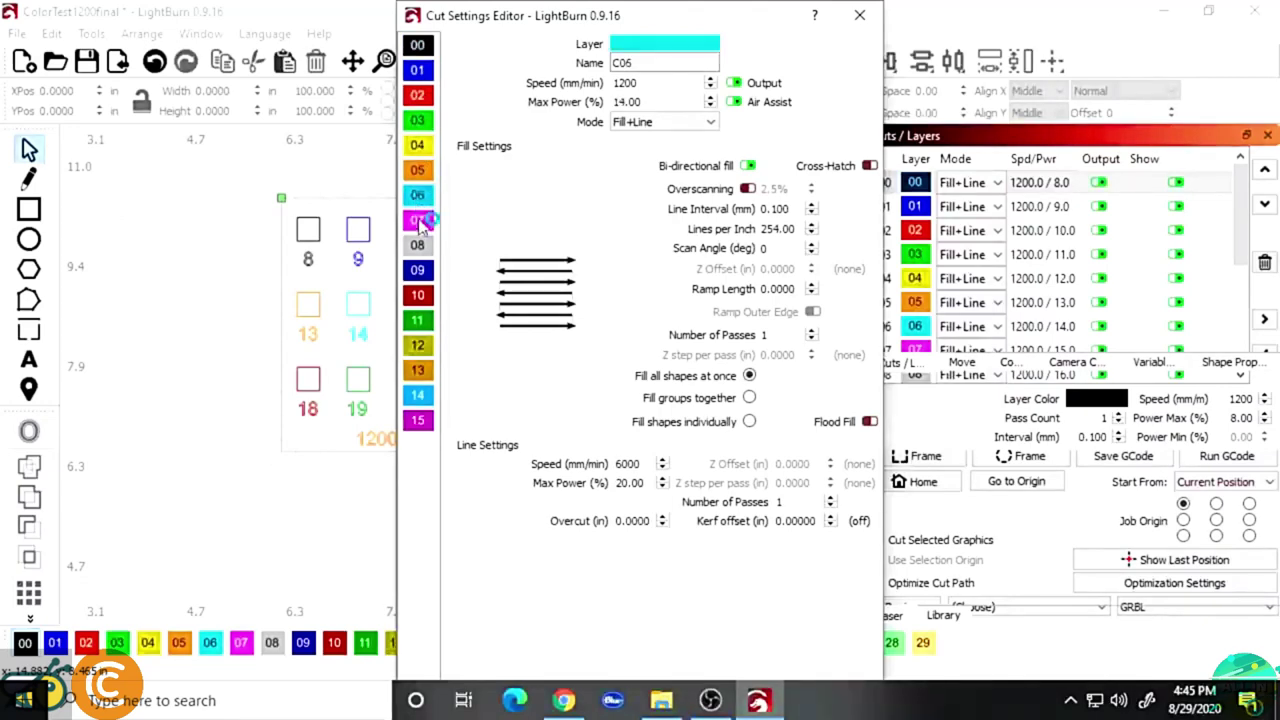
left_click(420, 218)
Check the 1200 speed value, return to layer C00, and close the Cut Settings Editor
left_click_drag(643, 83, 614, 83)
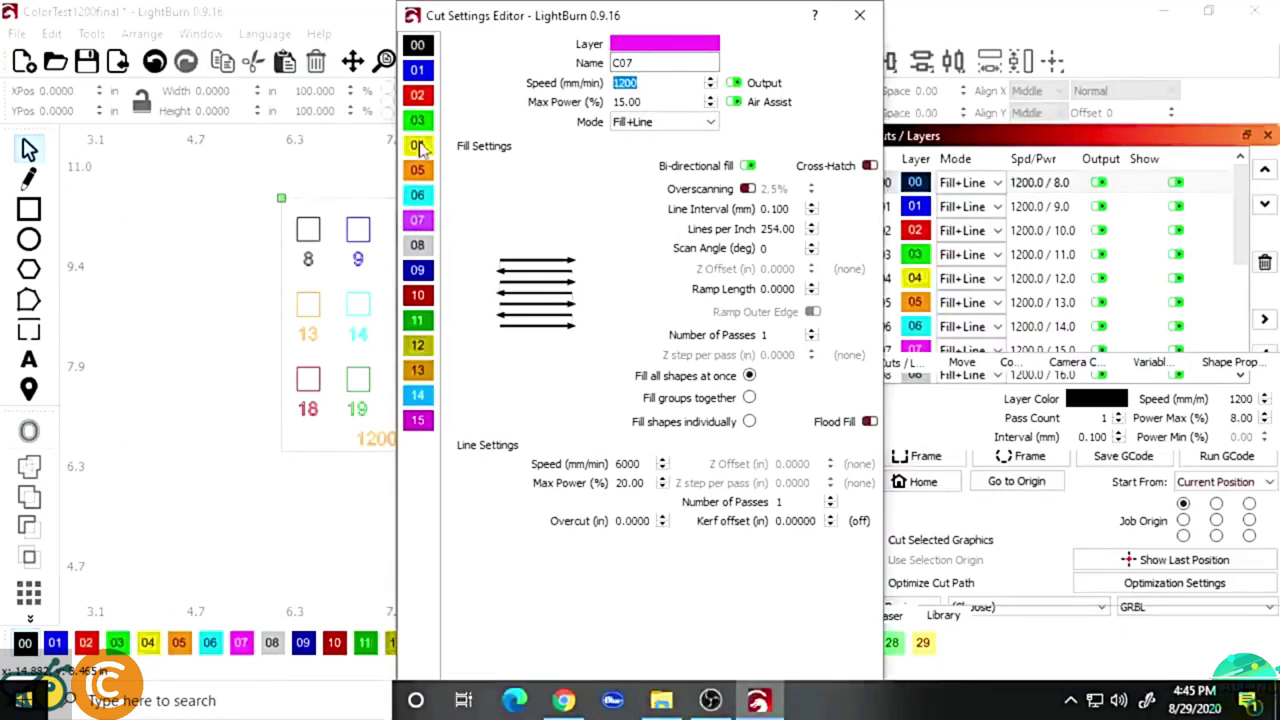
left_click(421, 41)
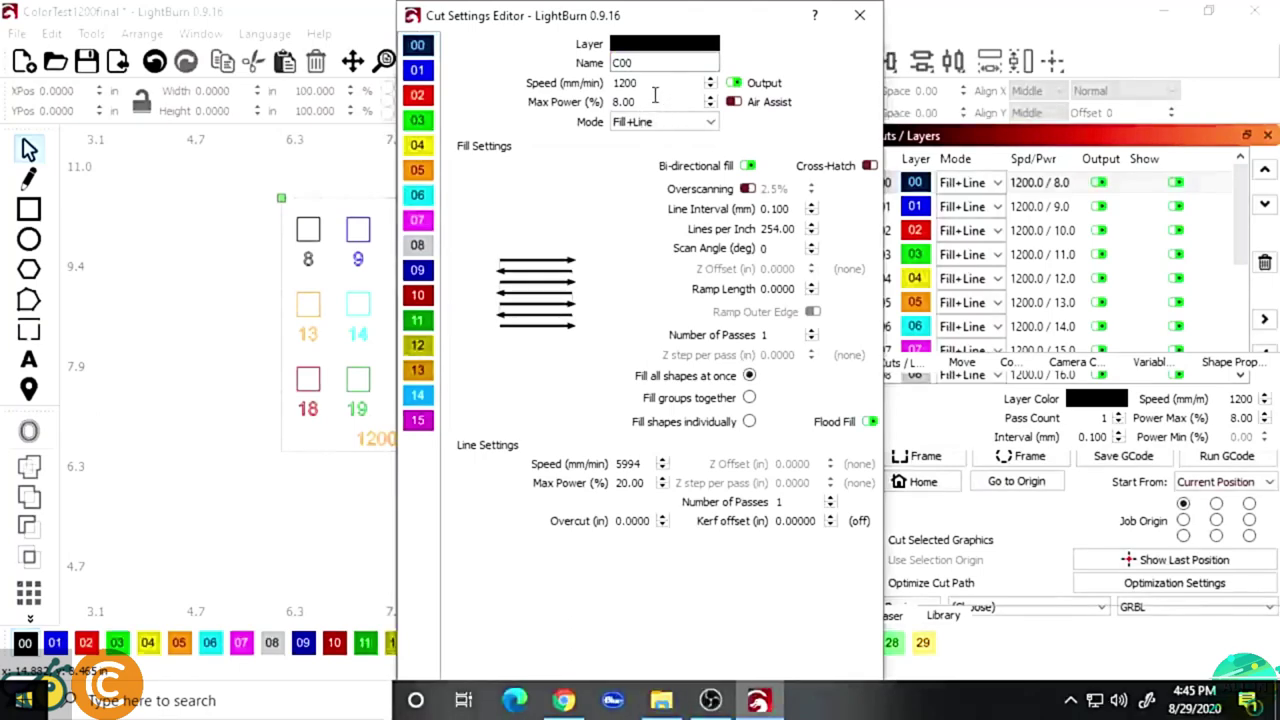
key("Escape")
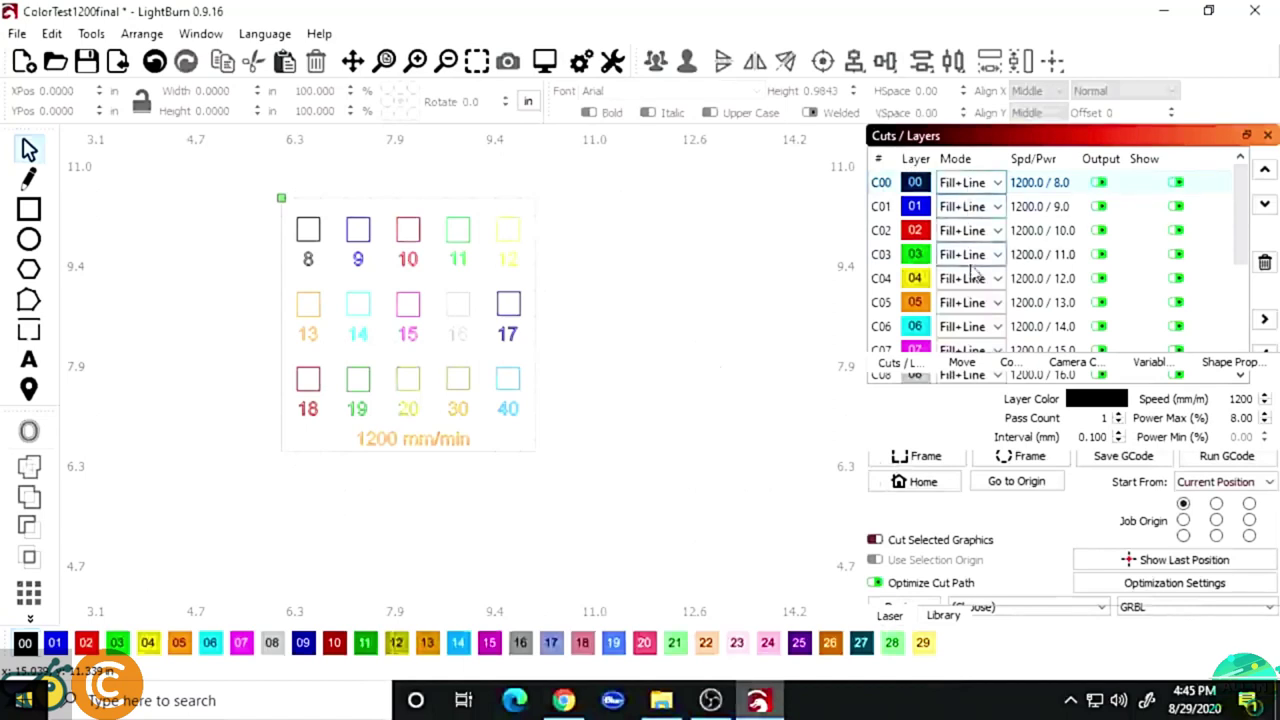
Zoom the canvas out slightly and select the position-laser (map pin) tool
scroll(1073, 279, "down", 3)
scroll(1073, 279, "up", 3)
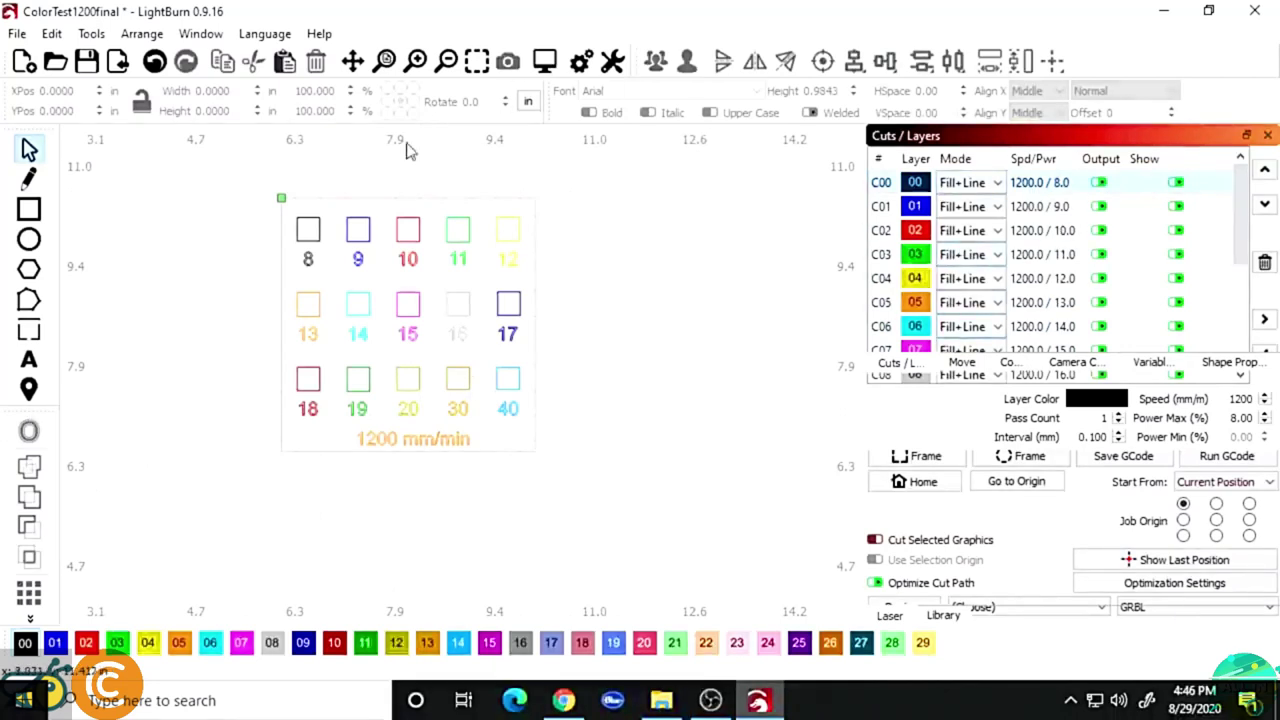
scroll(703, 471, "down", 1)
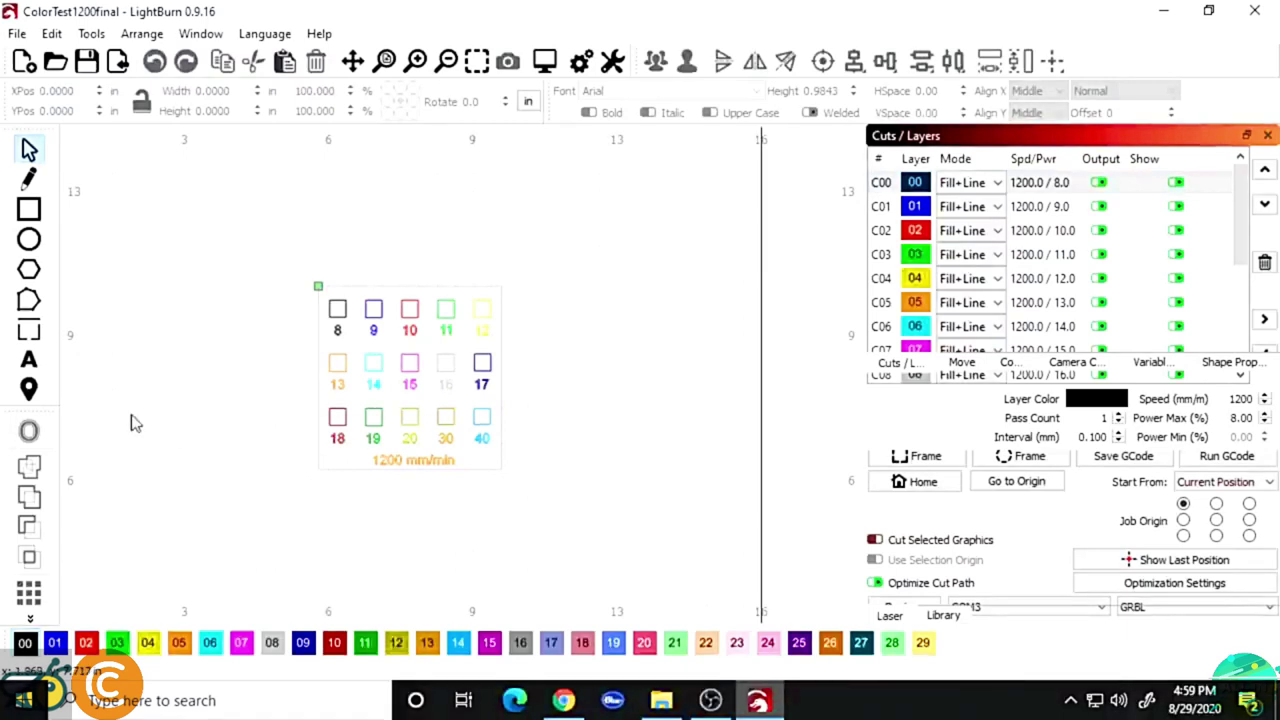
left_click(28, 389)
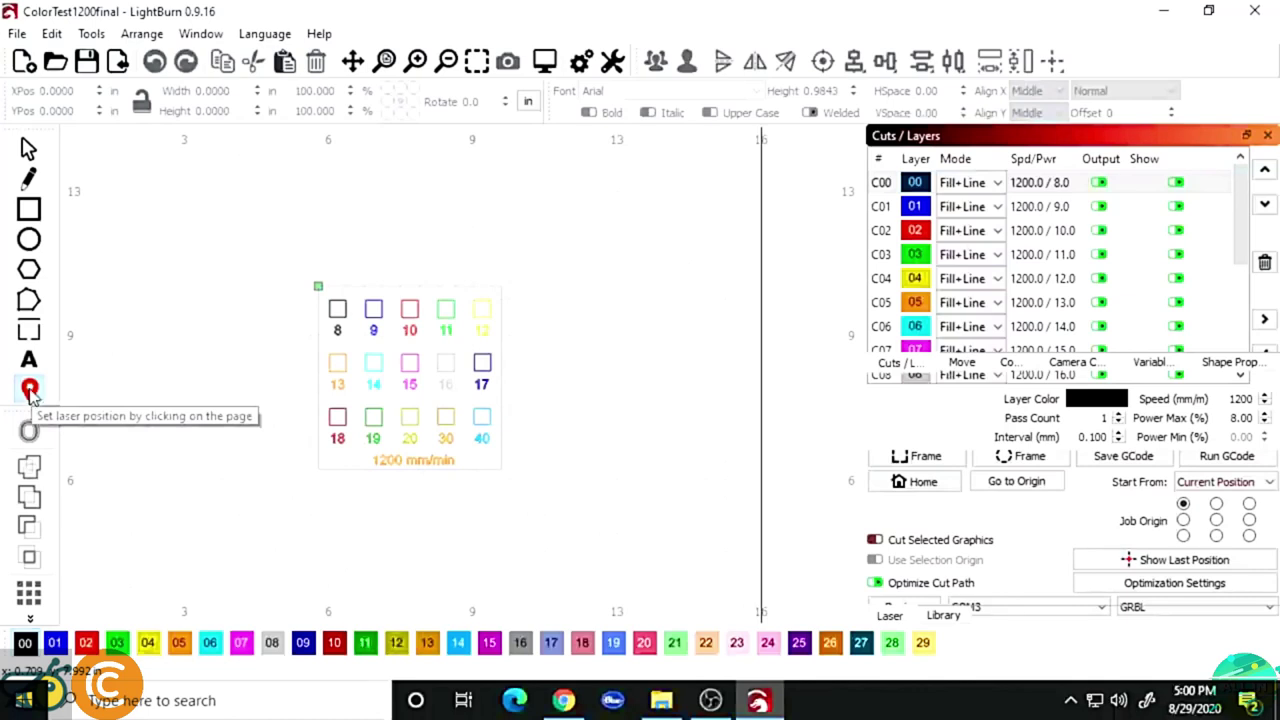
Send the laser head to the grid's top-left corner and show the Move panel's jog controls
left_click(318, 302)
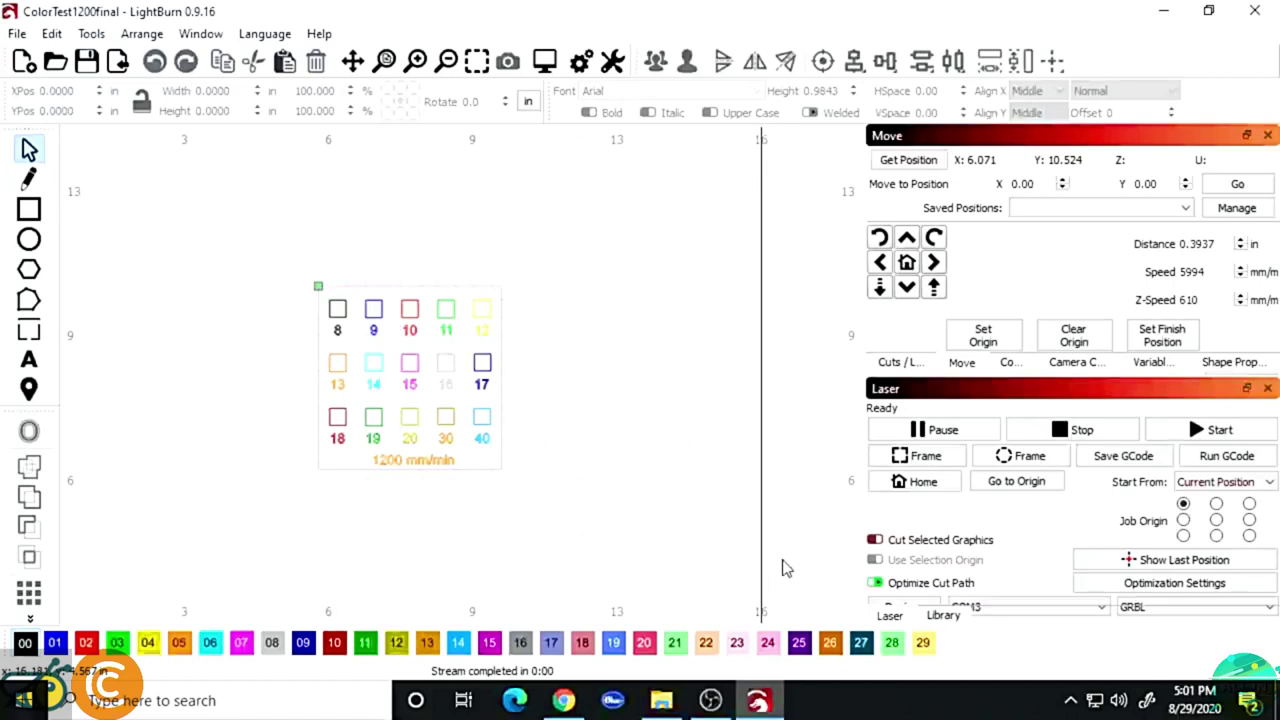
left_click(897, 362)
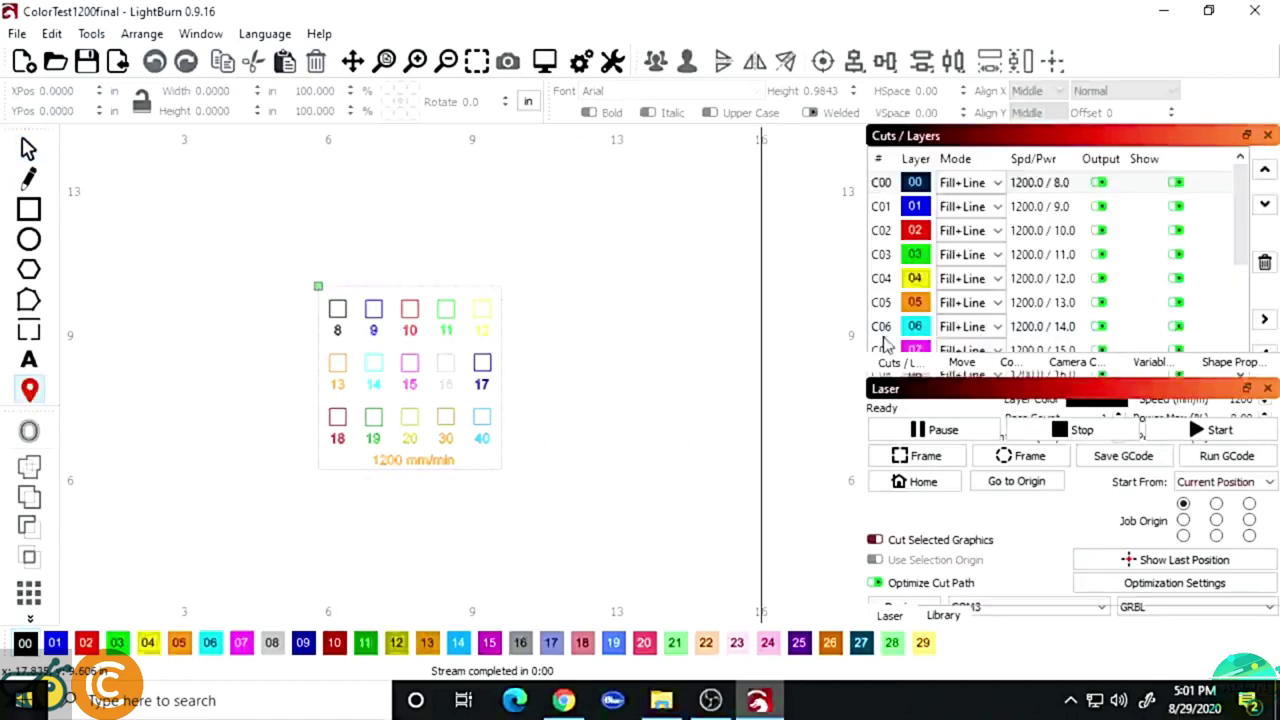
left_click(962, 363)
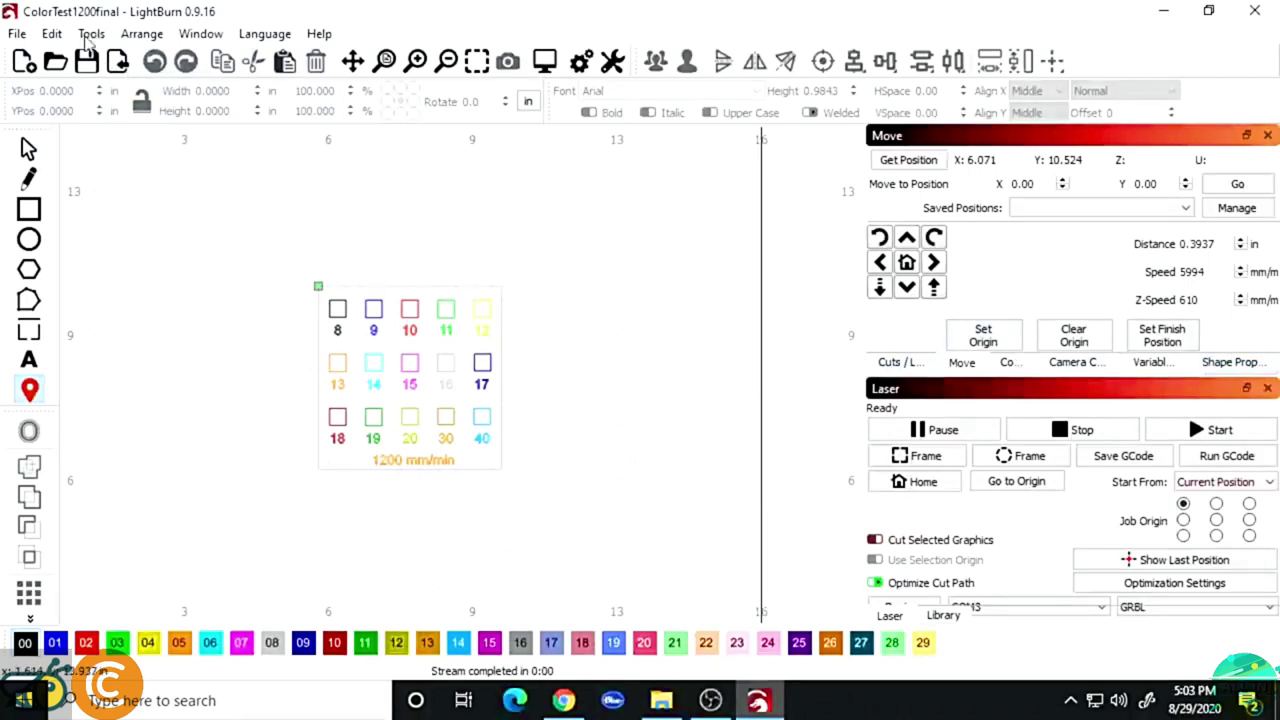
left_click(51, 34)
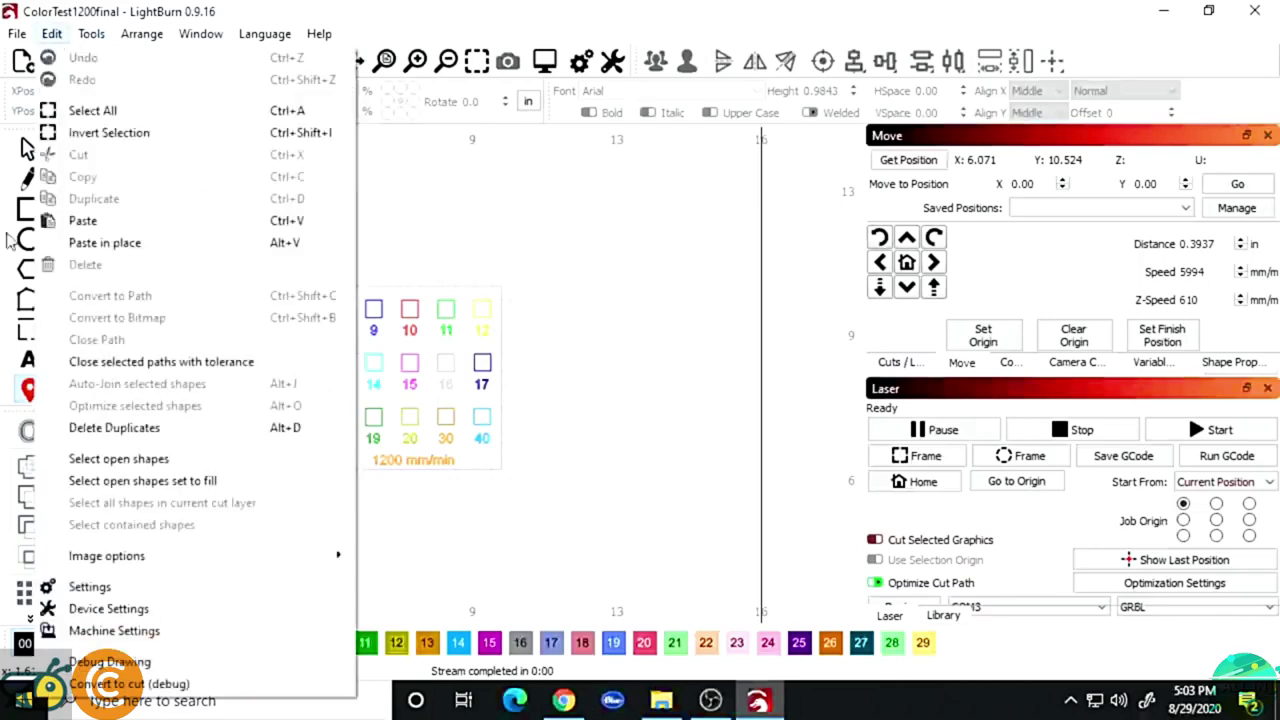
left_click(112, 609)
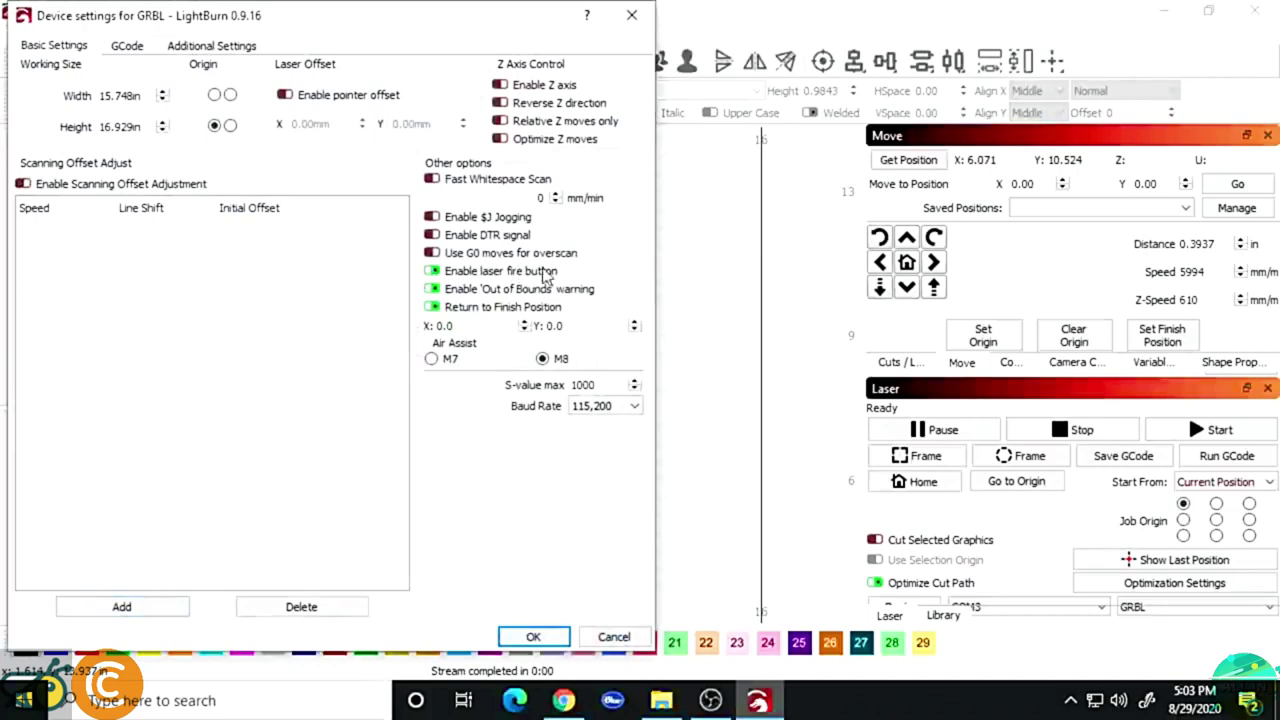
left_click(433, 273)
left_click(432, 272)
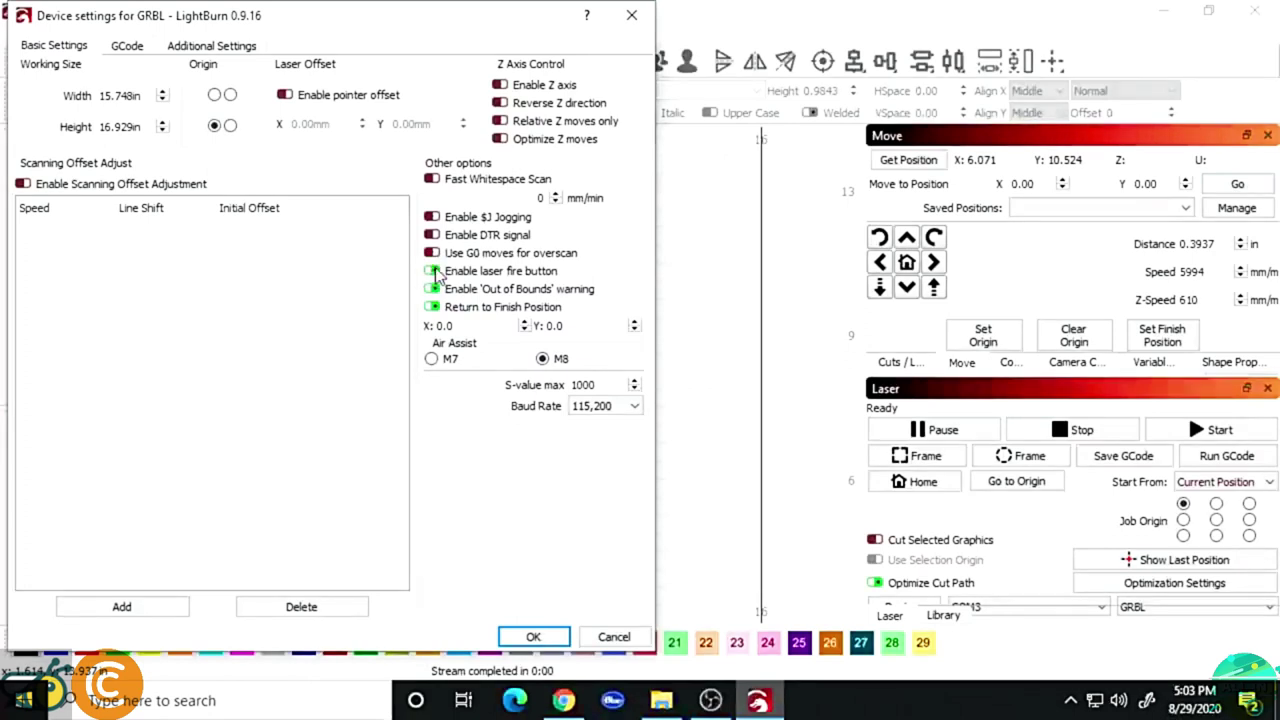
left_click(614, 635)
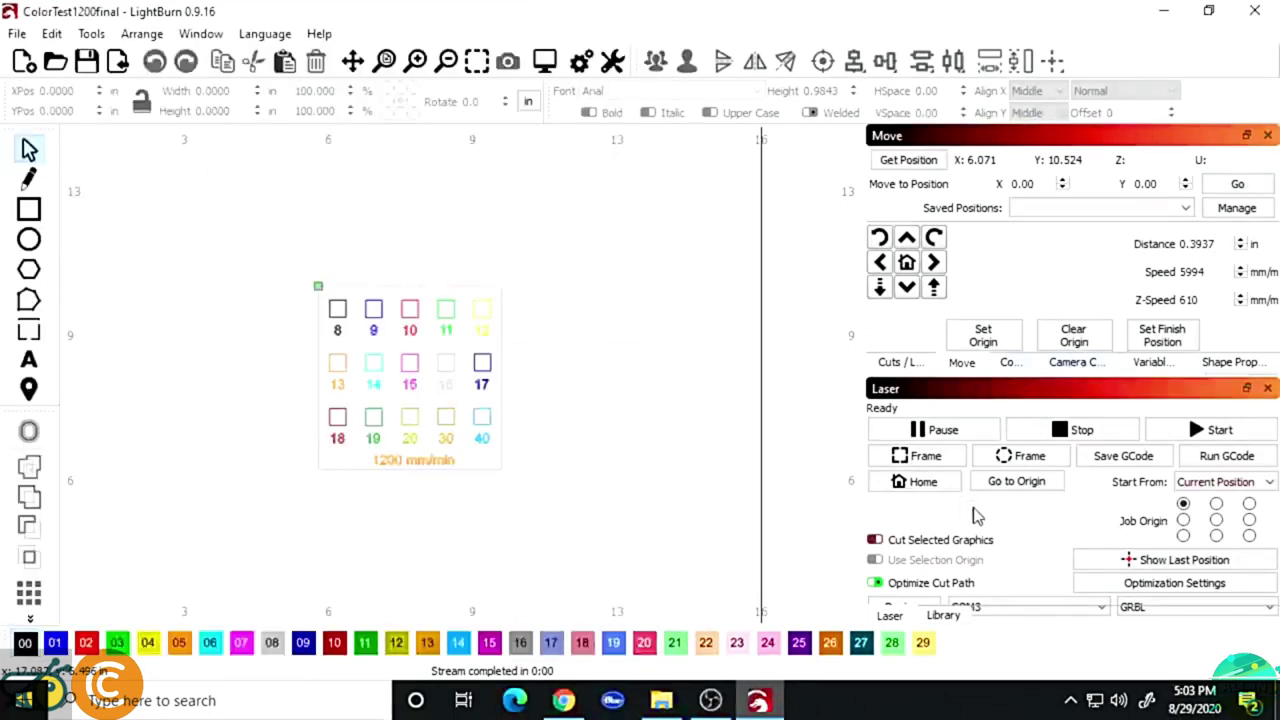
Enable Cut Selected Graphics, then restore the window and move it to the screen's left side
left_click(874, 539)
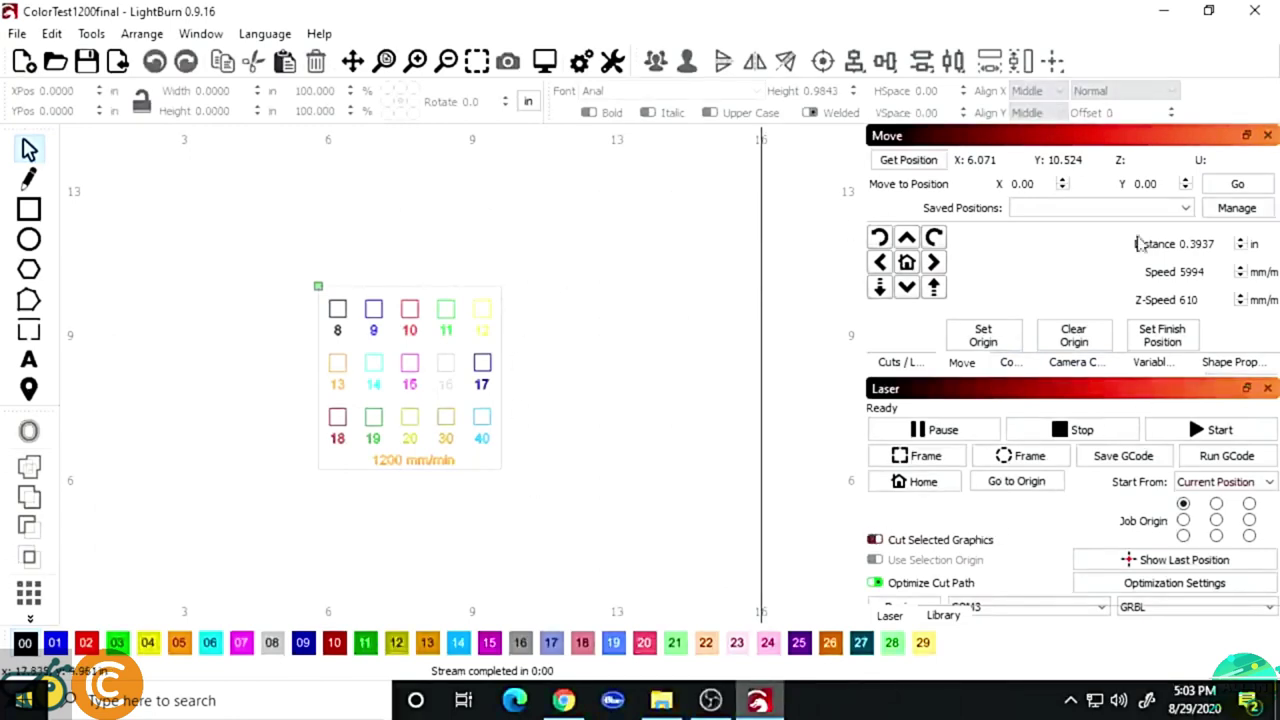
double_click(1020, 22)
left_click_drag(1006, 17, 522, 30)
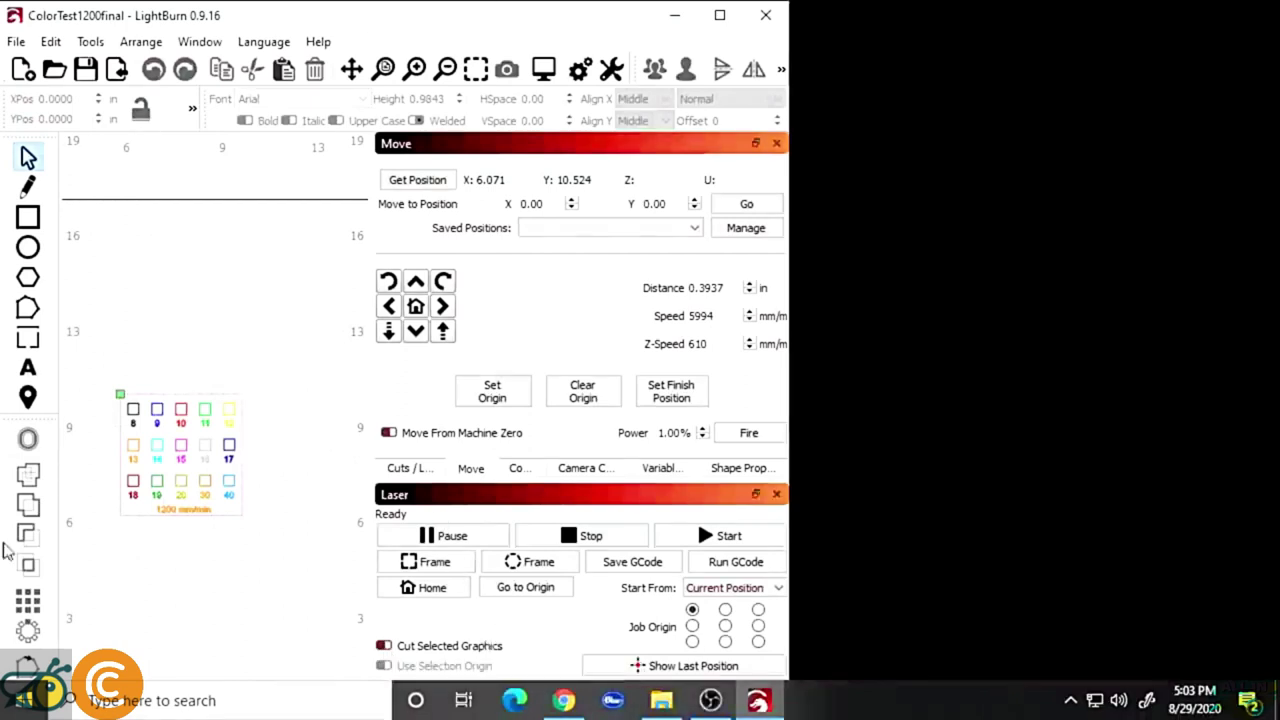
Test-fire the laser at 1.00% power to mark where the head sits
left_click(749, 444)
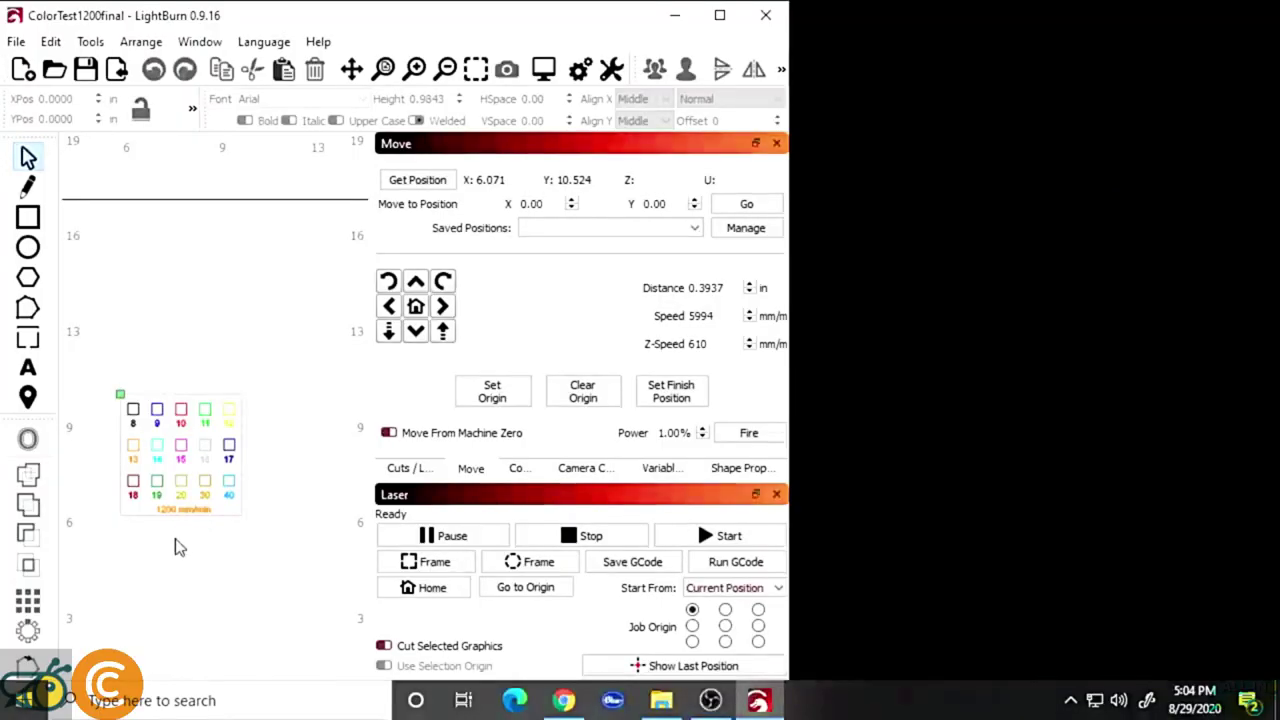
Frame the test grid's outline on the laser bed with the beam off
left_click(423, 566)
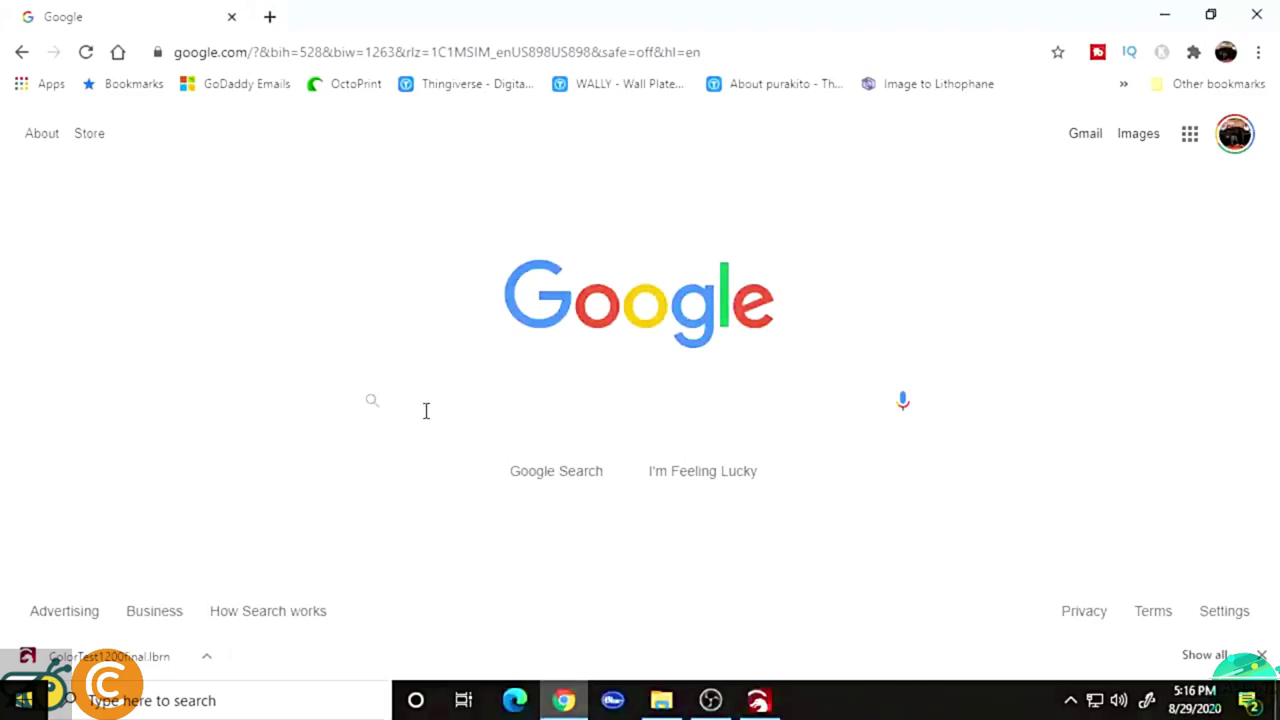
Search for the Shinedown logo and save the first image as Shindownlogo in Laser Cuts > Burns
left_click(268, 192)
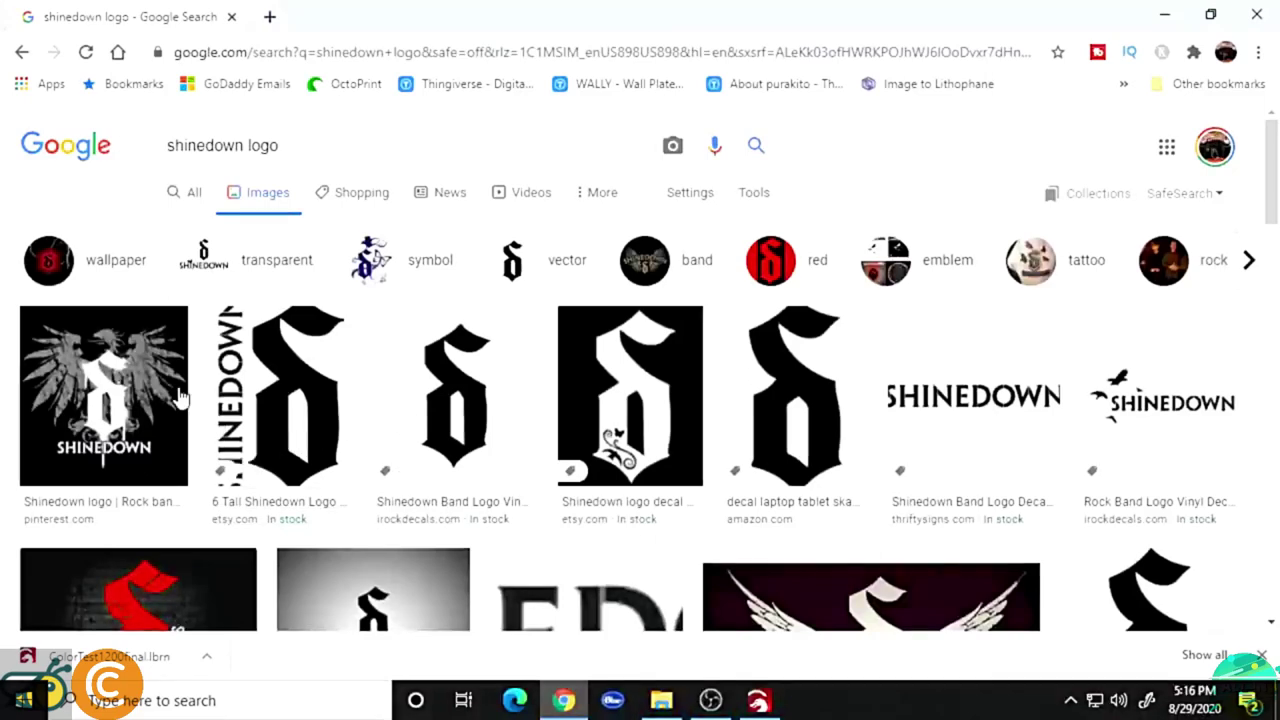
right_click(90, 383)
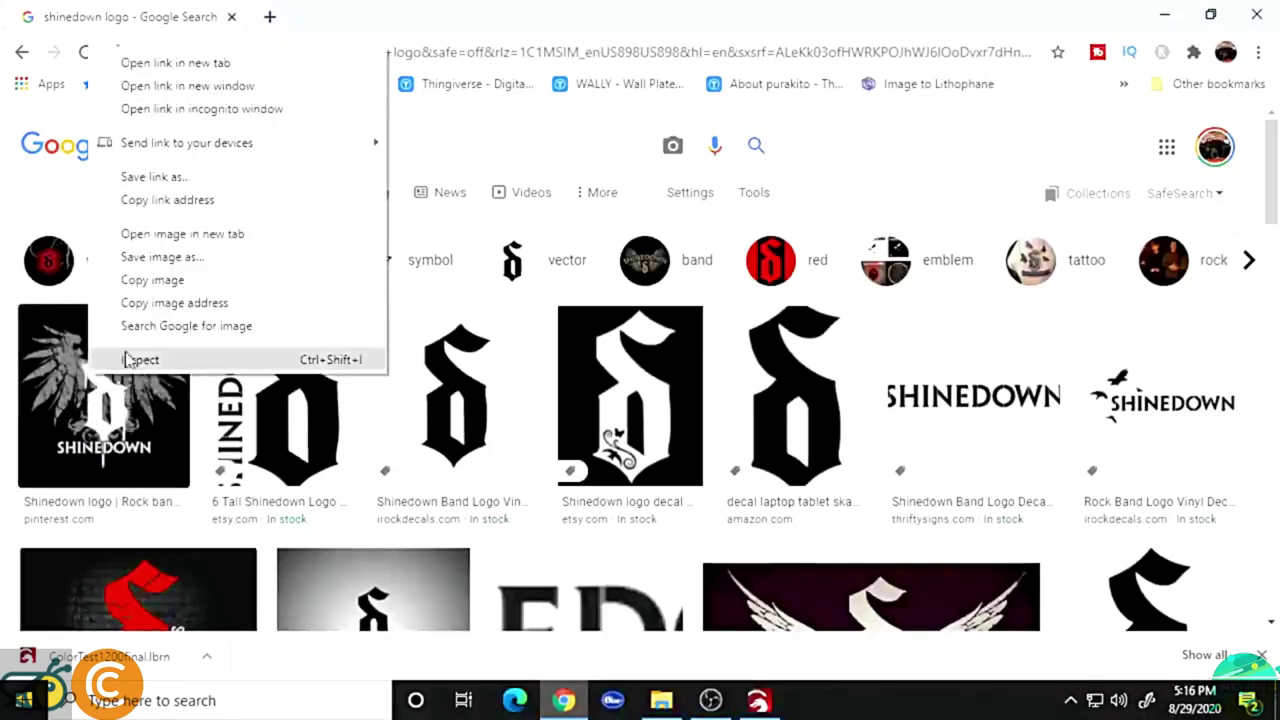
left_click(147, 258)
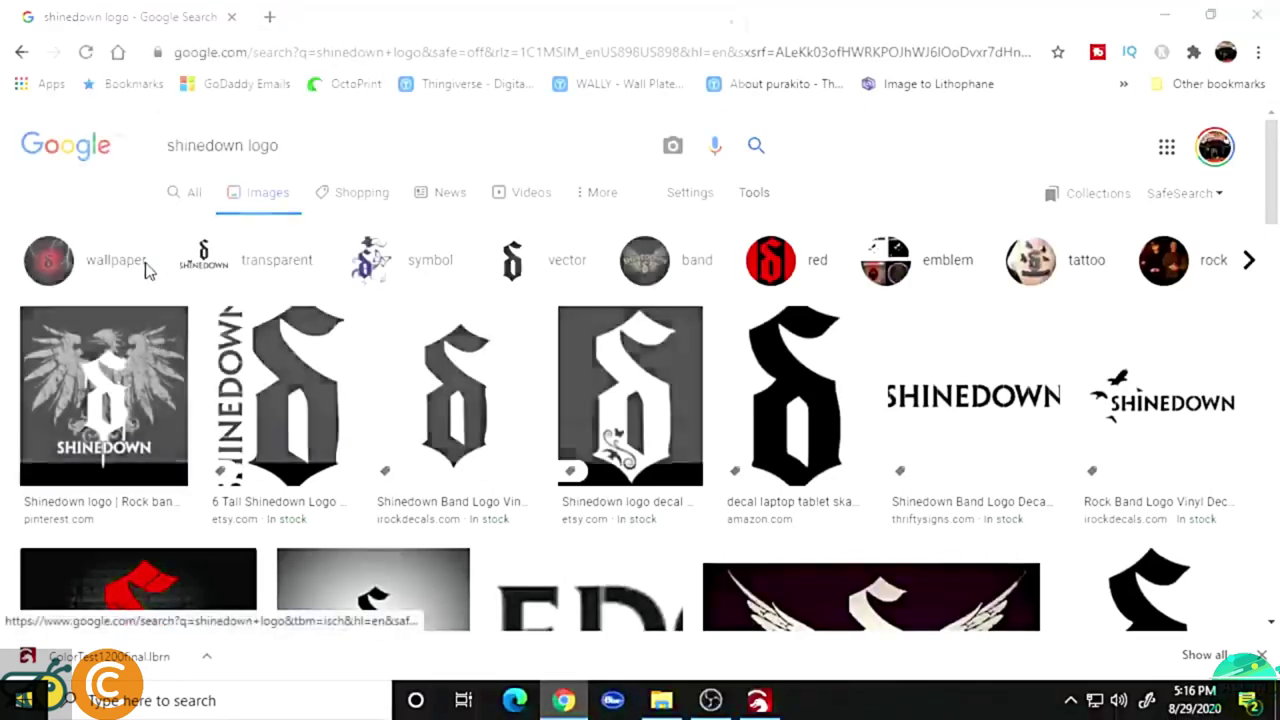
type("Shind")
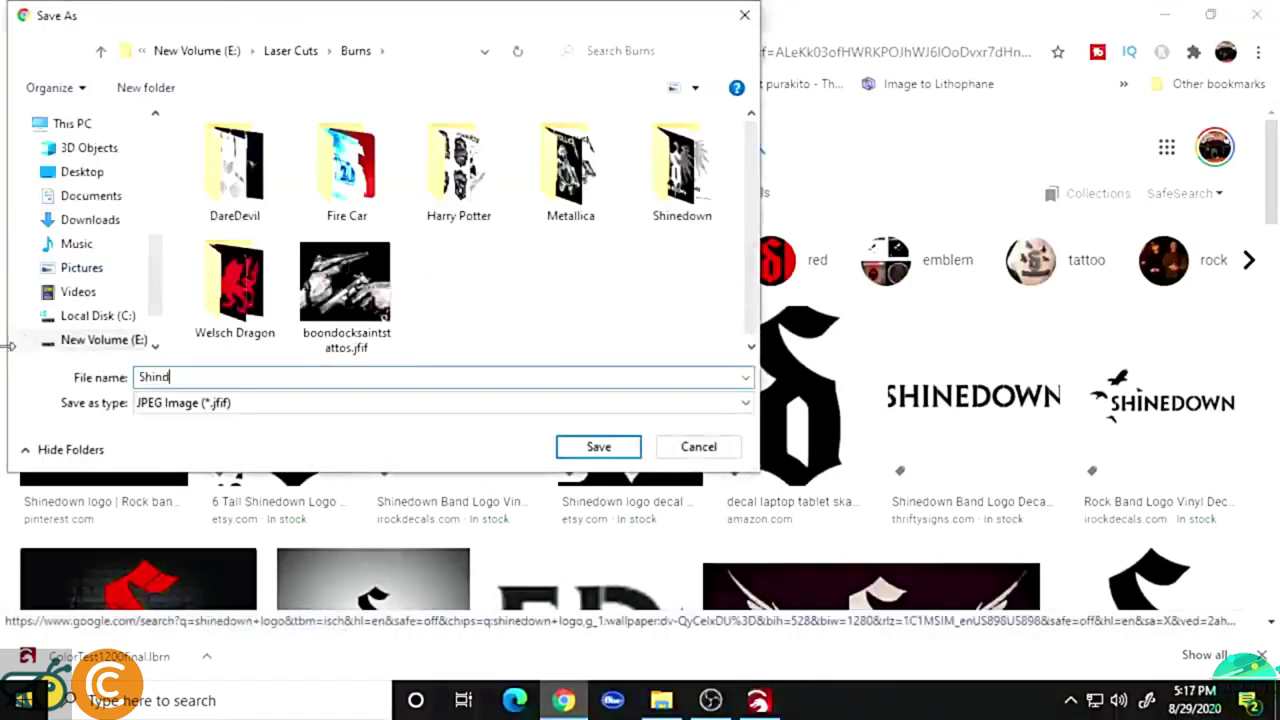
type("ownlogto")
key("BackSpace")
key("BackSpace")
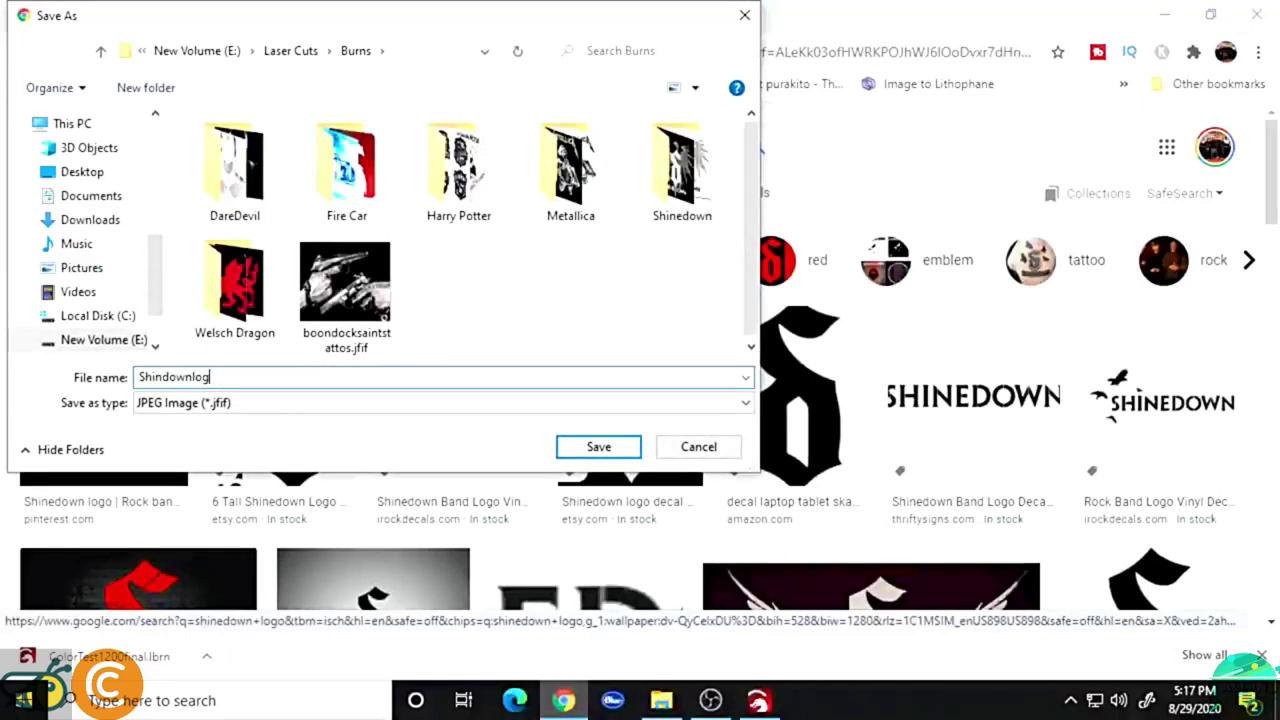
key("Return")
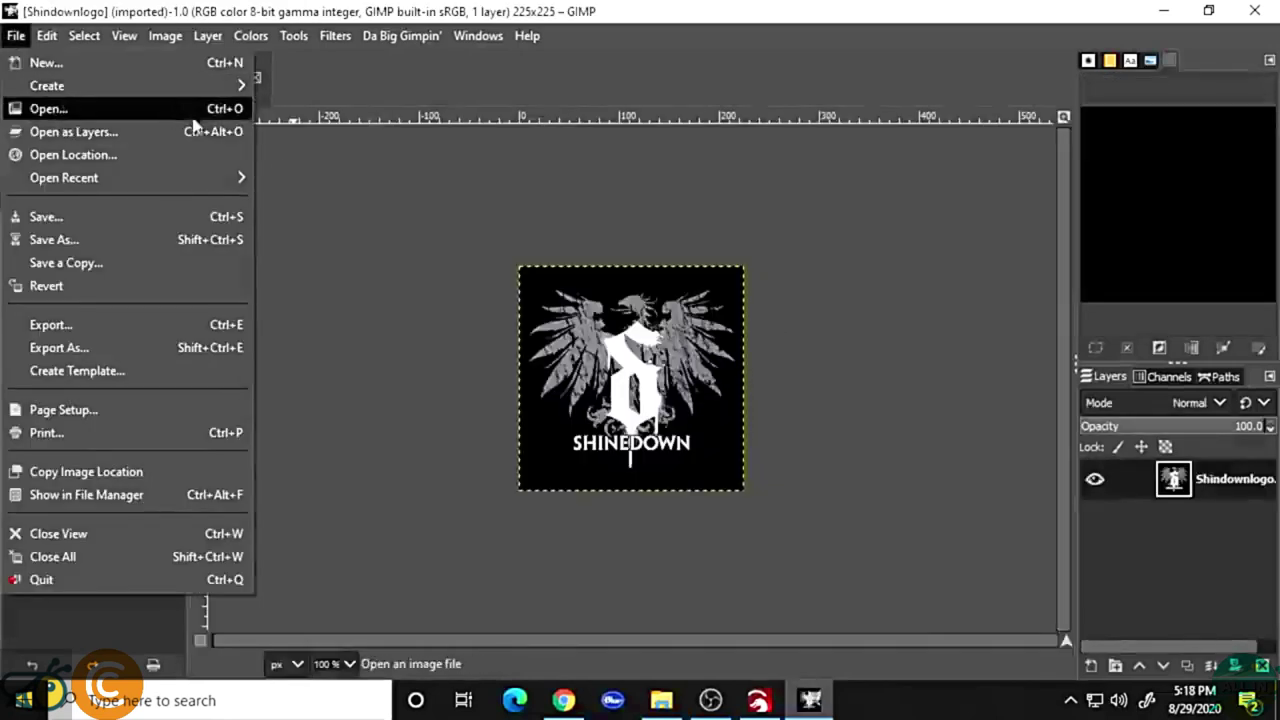
Dismiss the File menu, leaving the 225×225 Shindownlogo.jfif open in GIMP
left_click(280, 206)
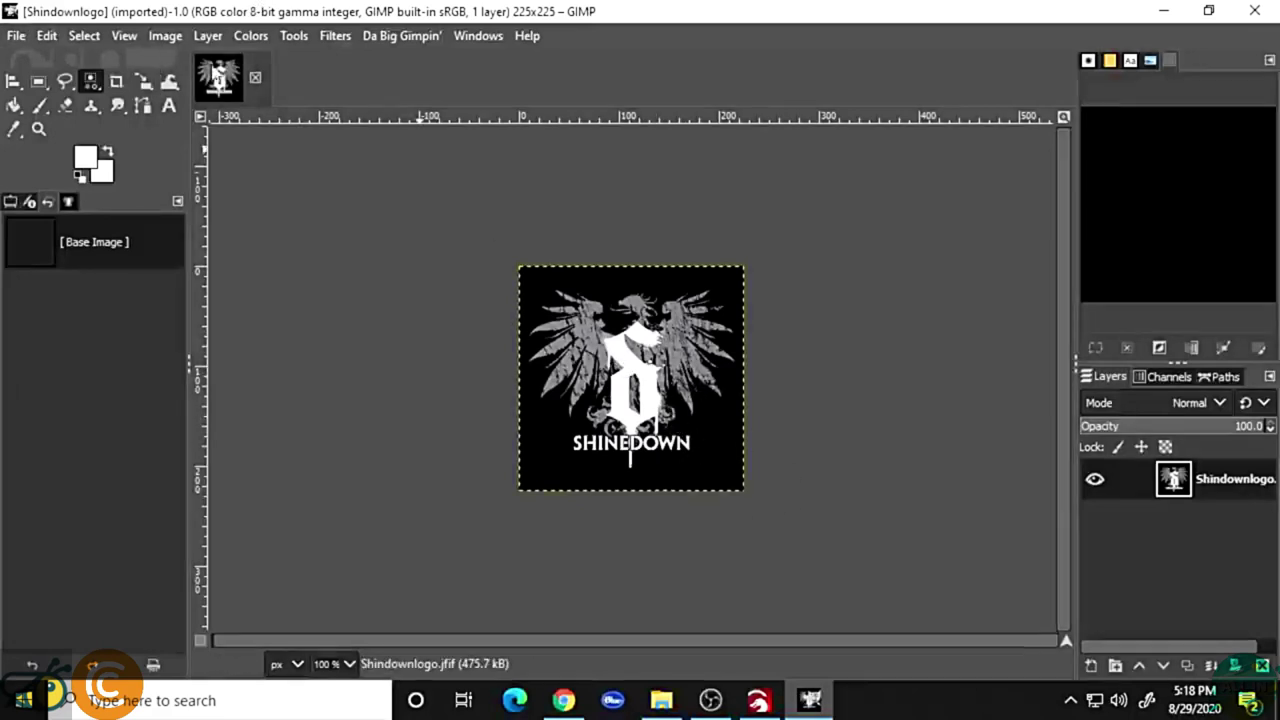
In Scale Image, switch units to inches, set width 4 and X resolution 600
left_click(162, 37)
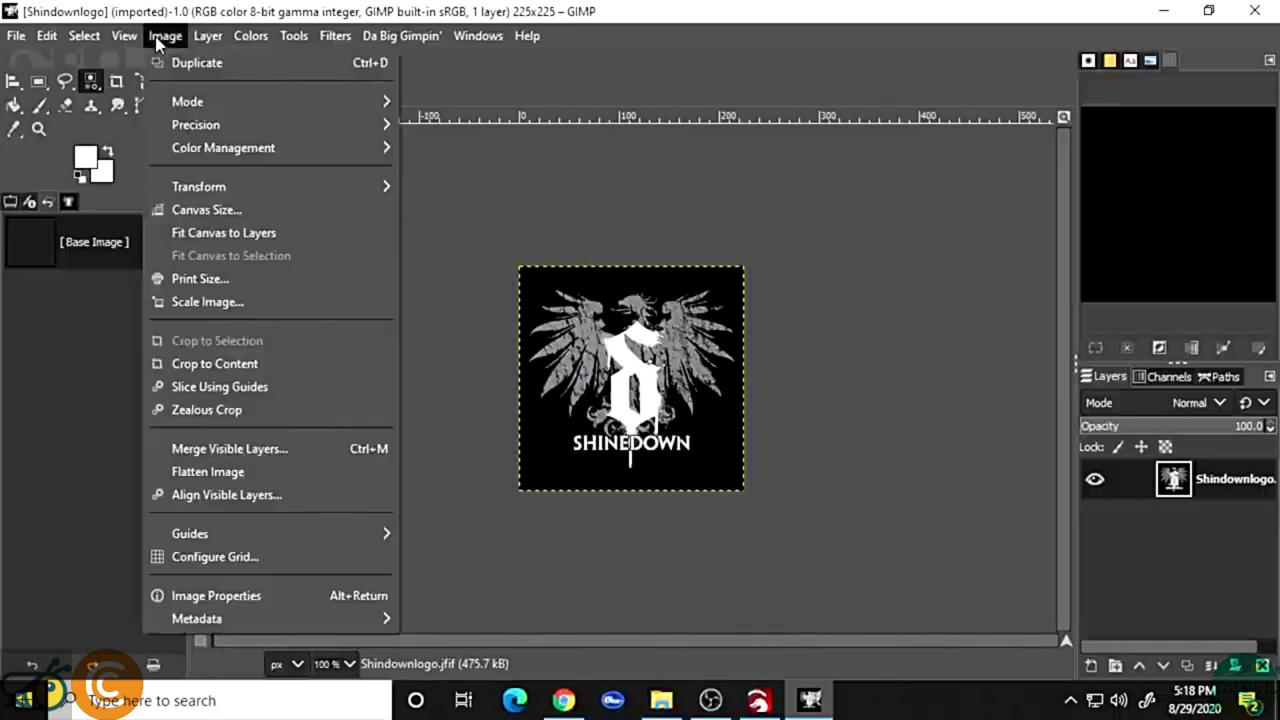
left_click(206, 302)
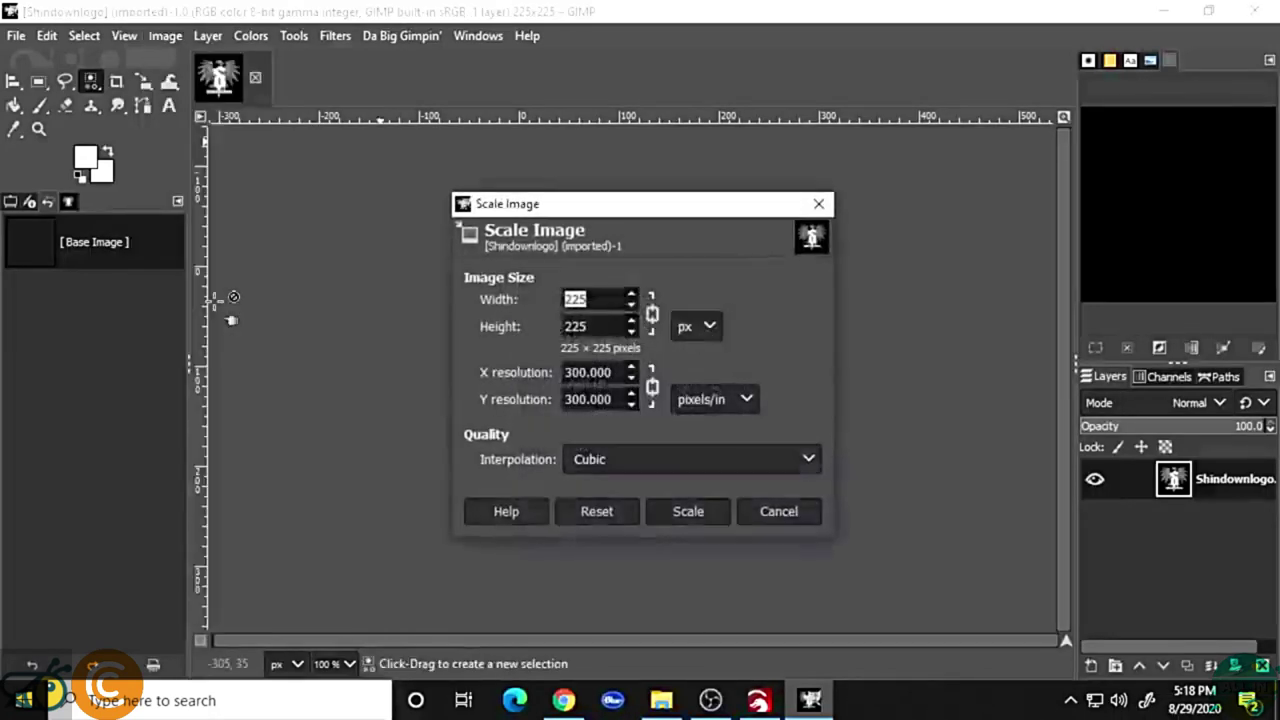
left_click(702, 325)
left_click(700, 403)
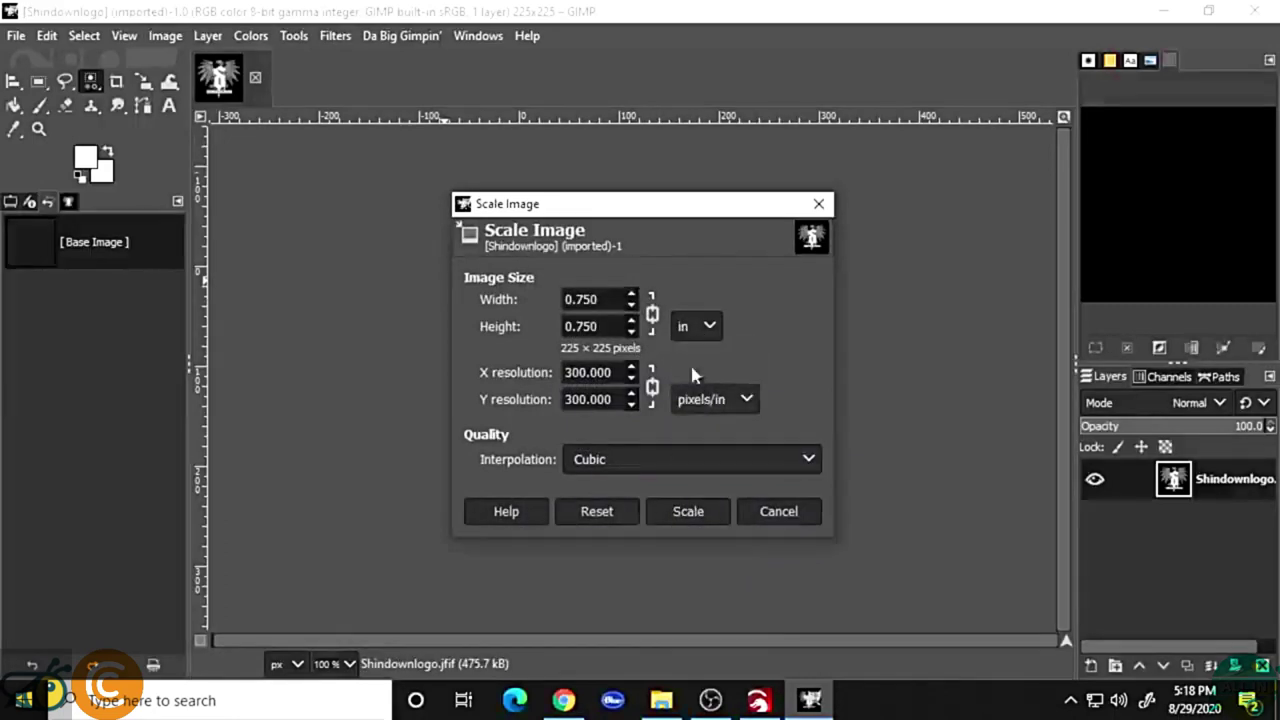
left_click_drag(598, 300, 505, 288)
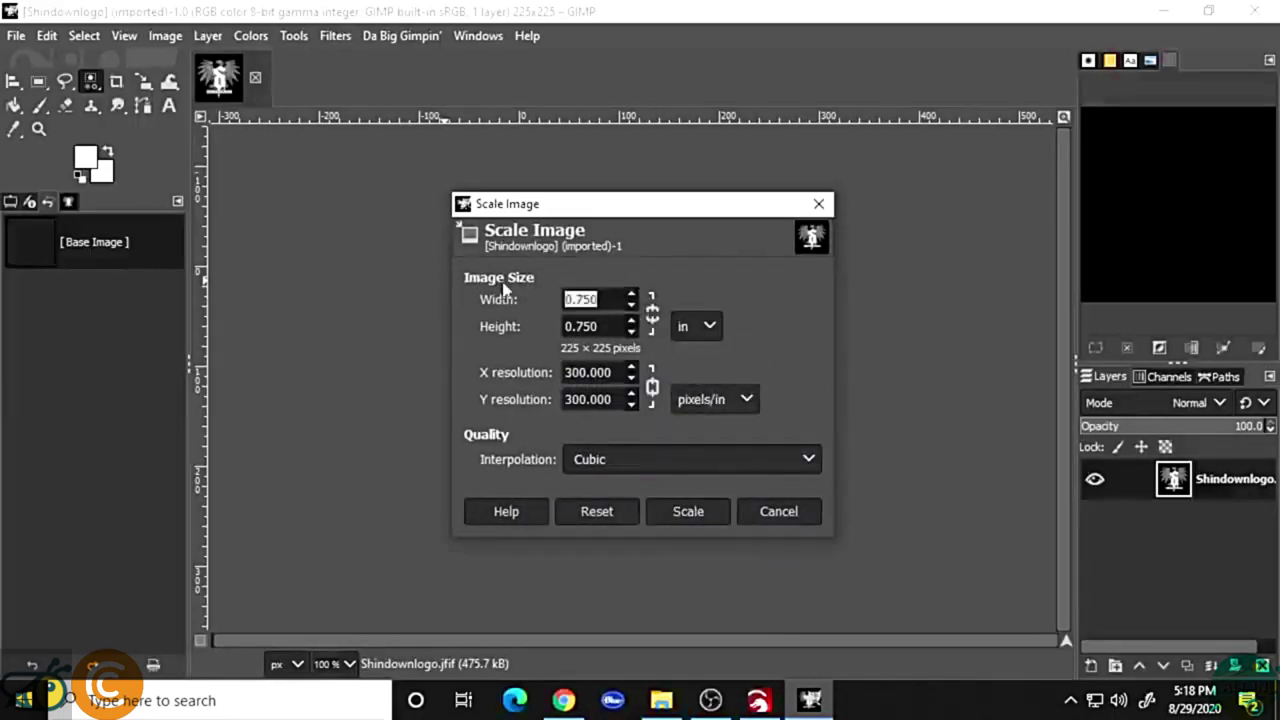
type("4")
key("Tab")
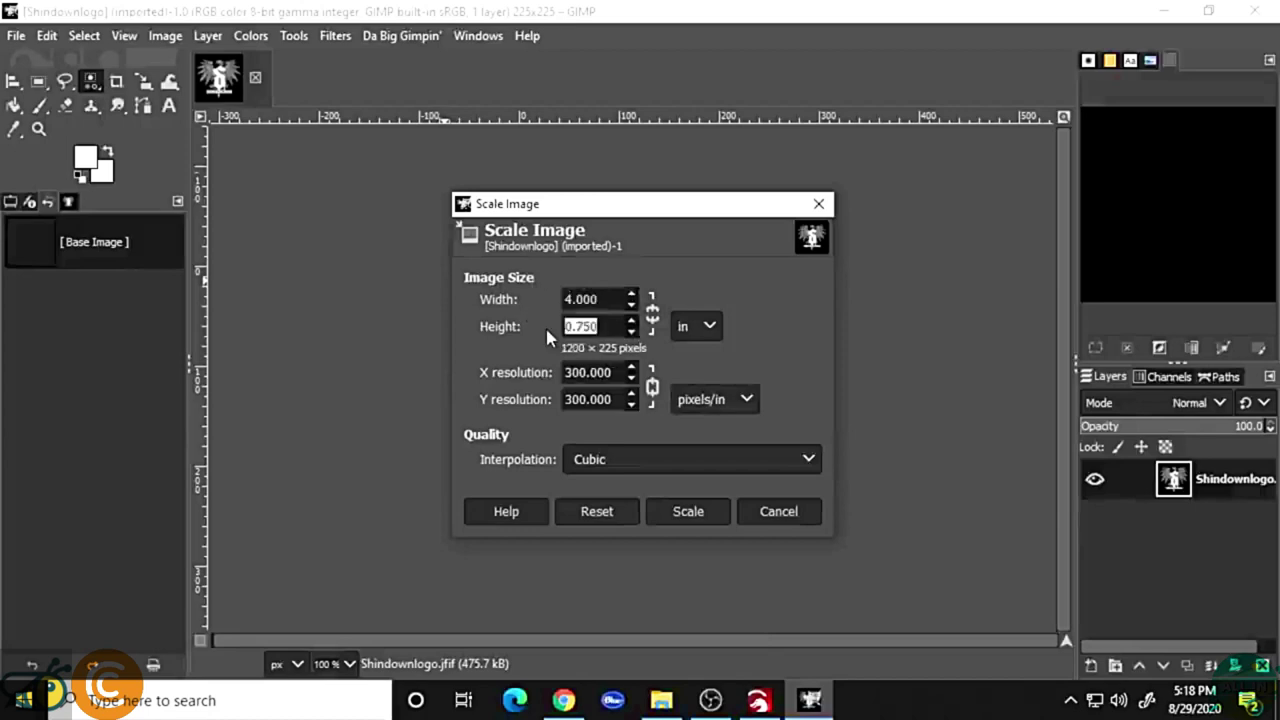
key("Tab")
type("600")
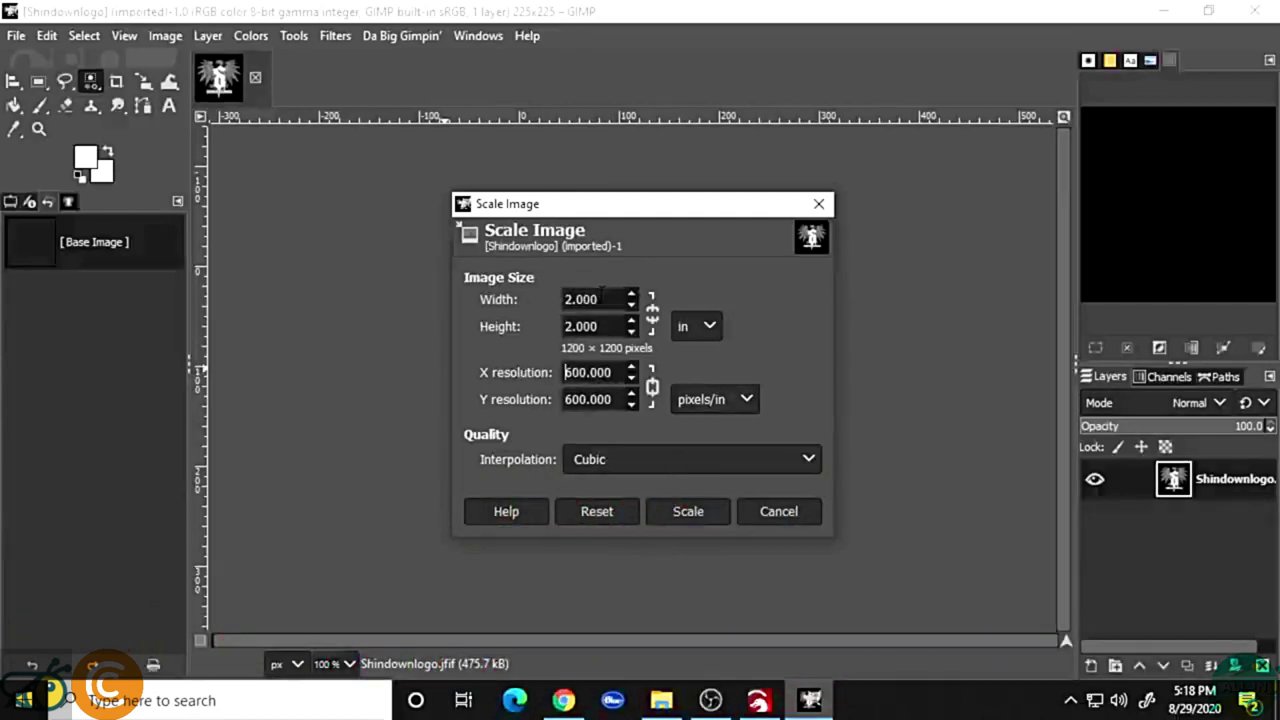
Set width and height to 4 inches and scale the logo to 2400×2400 pixels
double_click(585, 299)
type("4")
double_click(582, 326)
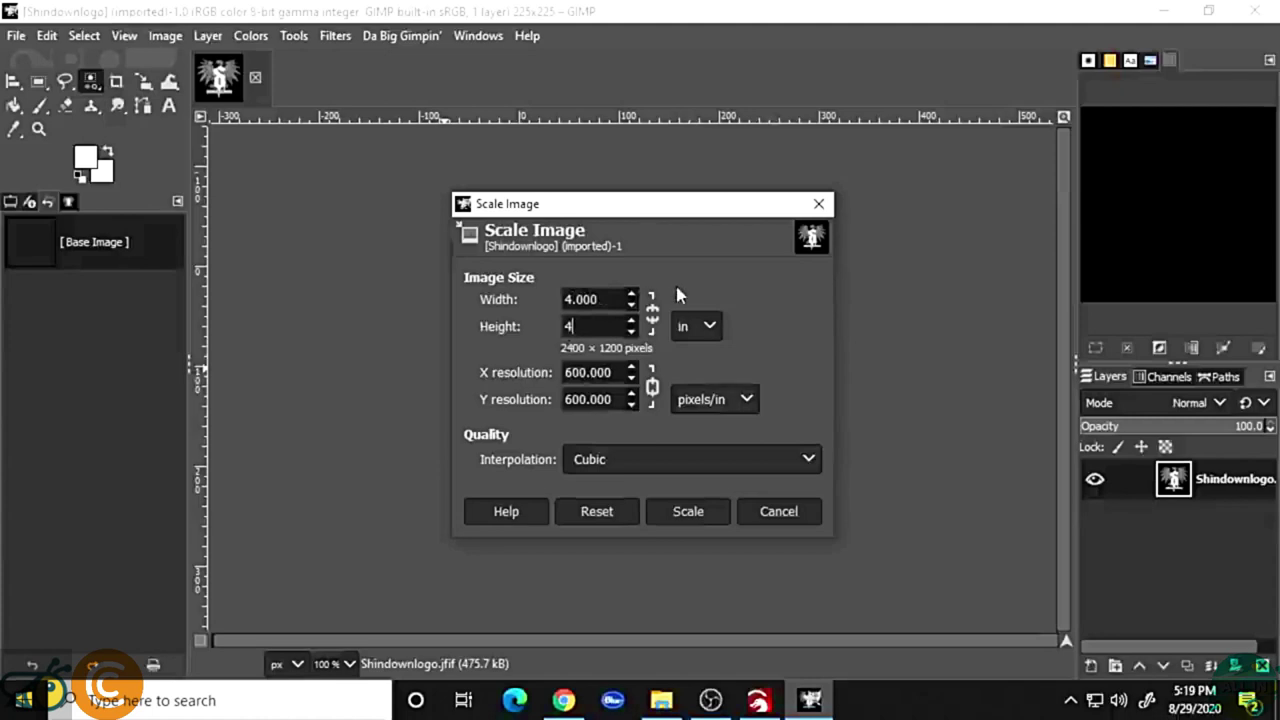
key("Return")
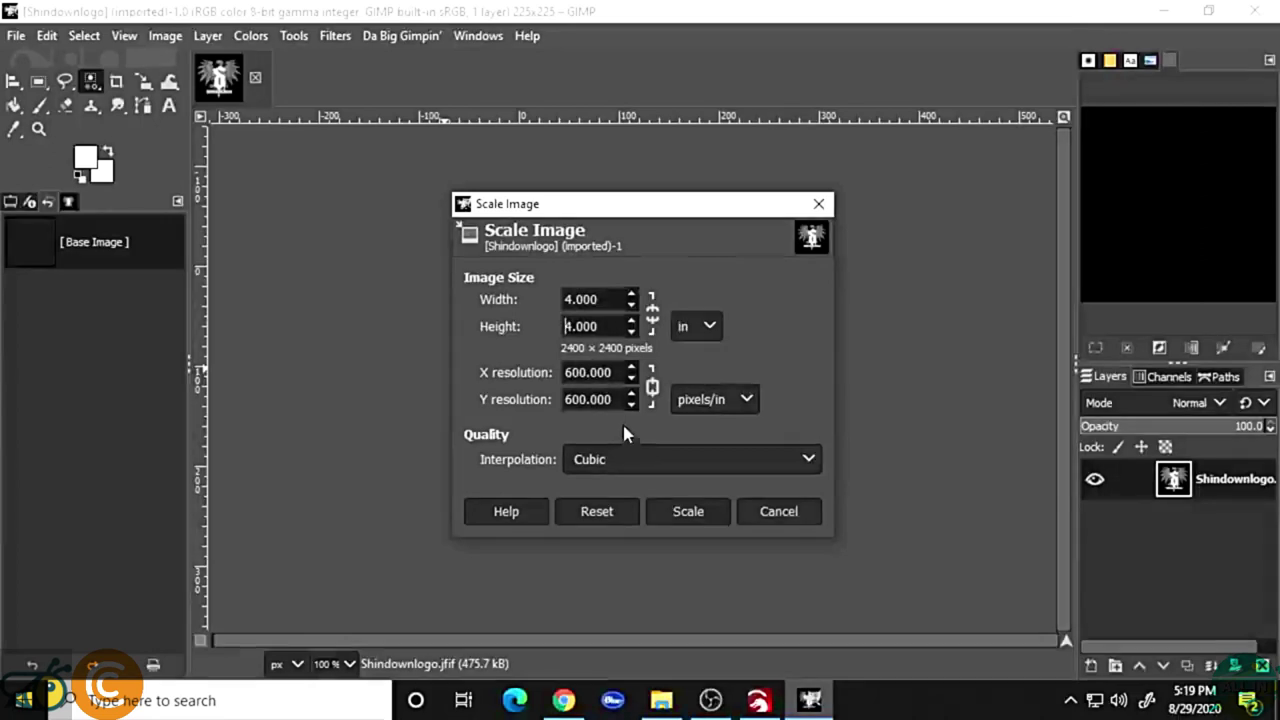
left_click(674, 511)
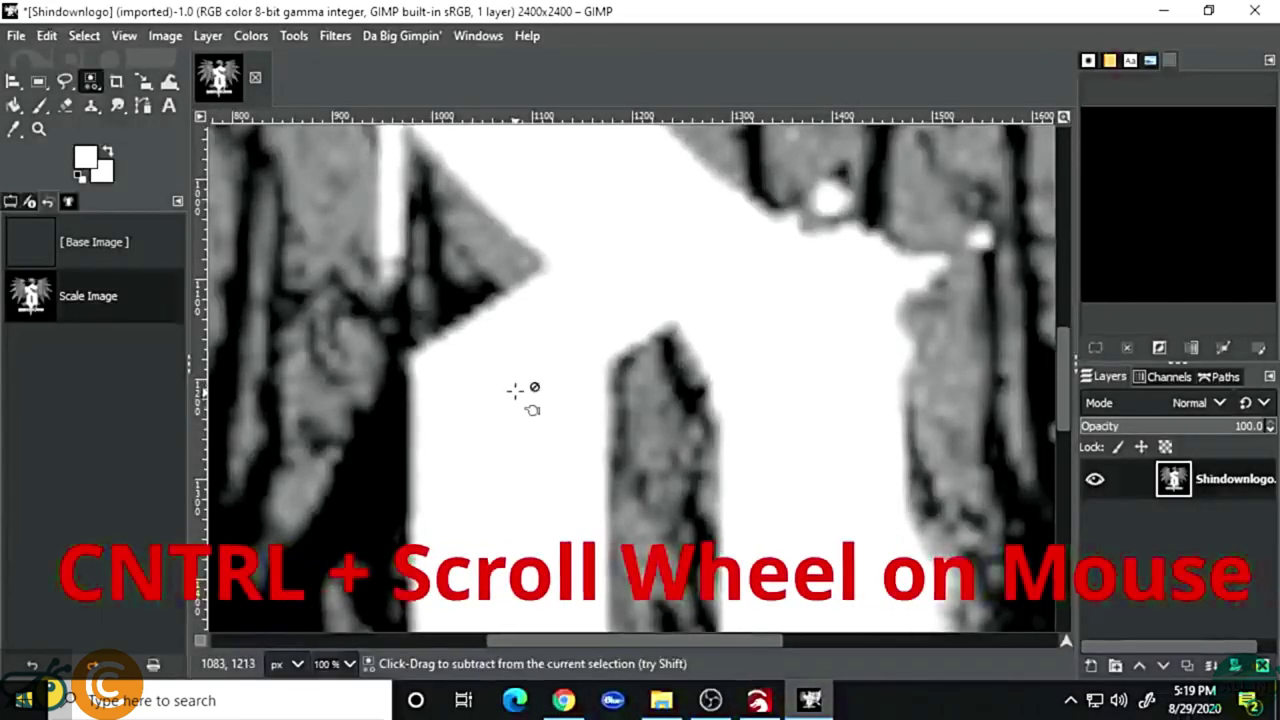
Zoom out to show the whole 2400×2400 logo and open the Da Big Gimpin' menu
scroll(524, 385, "down", 5, "ctrl")
scroll(509, 388, "down", 1, "ctrl")
scroll(509, 388, "down", 1, "ctrl")
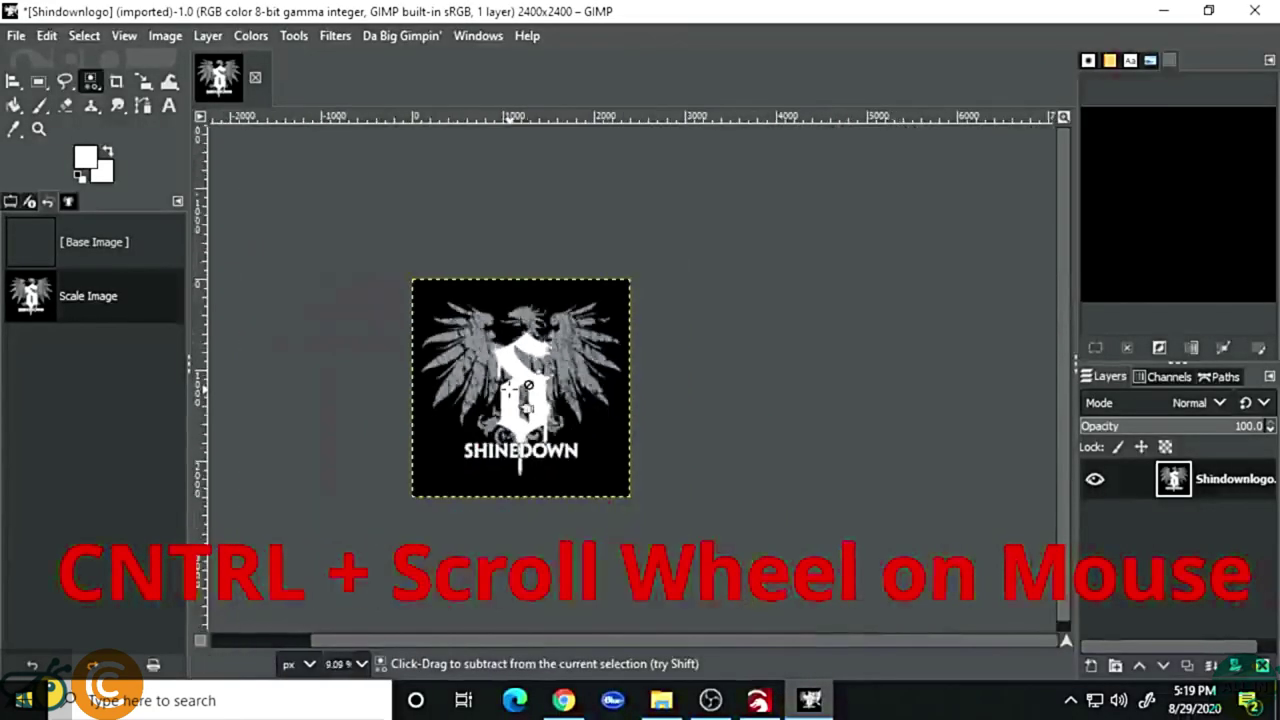
scroll(520, 370, "up", 1, "ctrl")
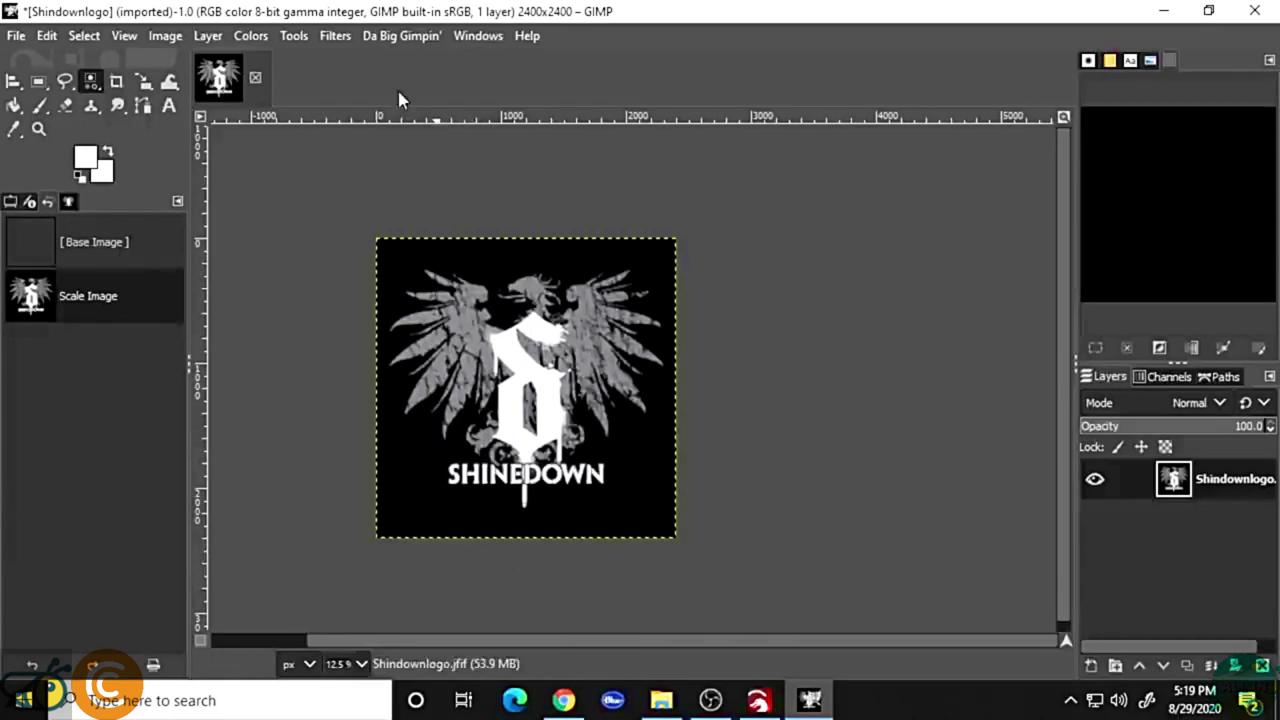
left_click(391, 36)
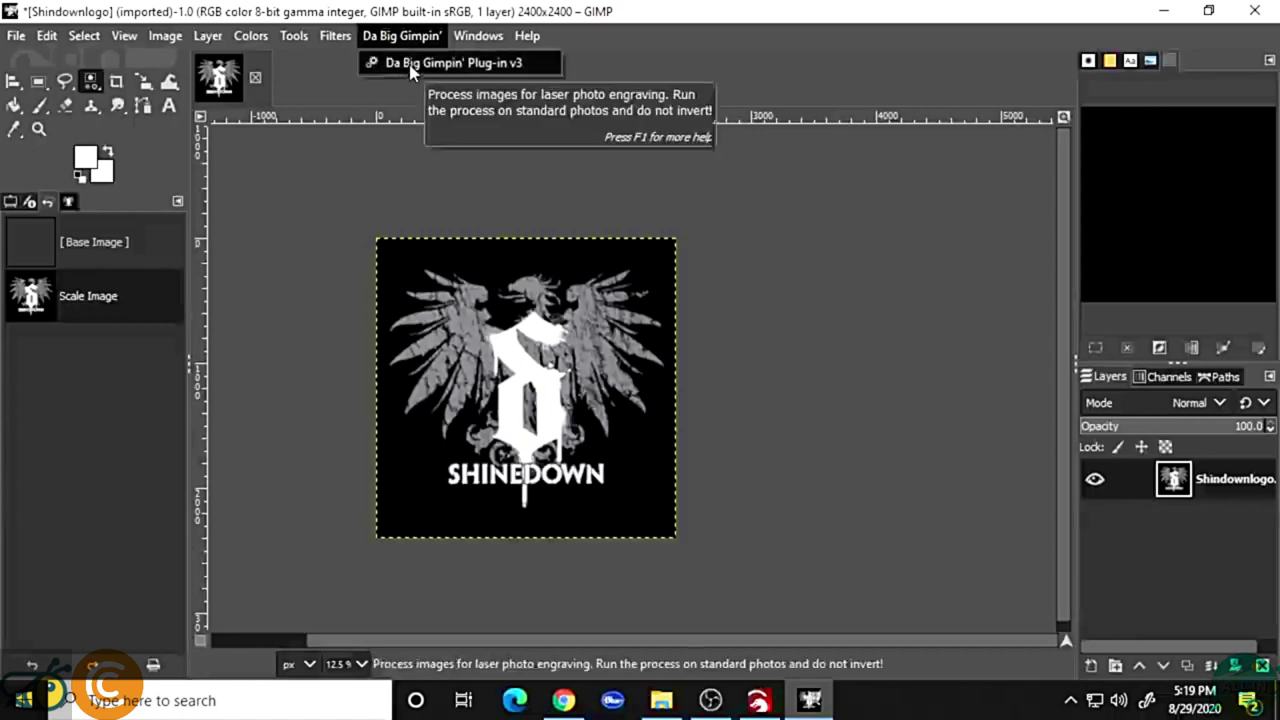
Run Da Big Gimpin' Plug-in v3 with Tile, 600 DPI and 100 mm max width/height
left_click(412, 64)
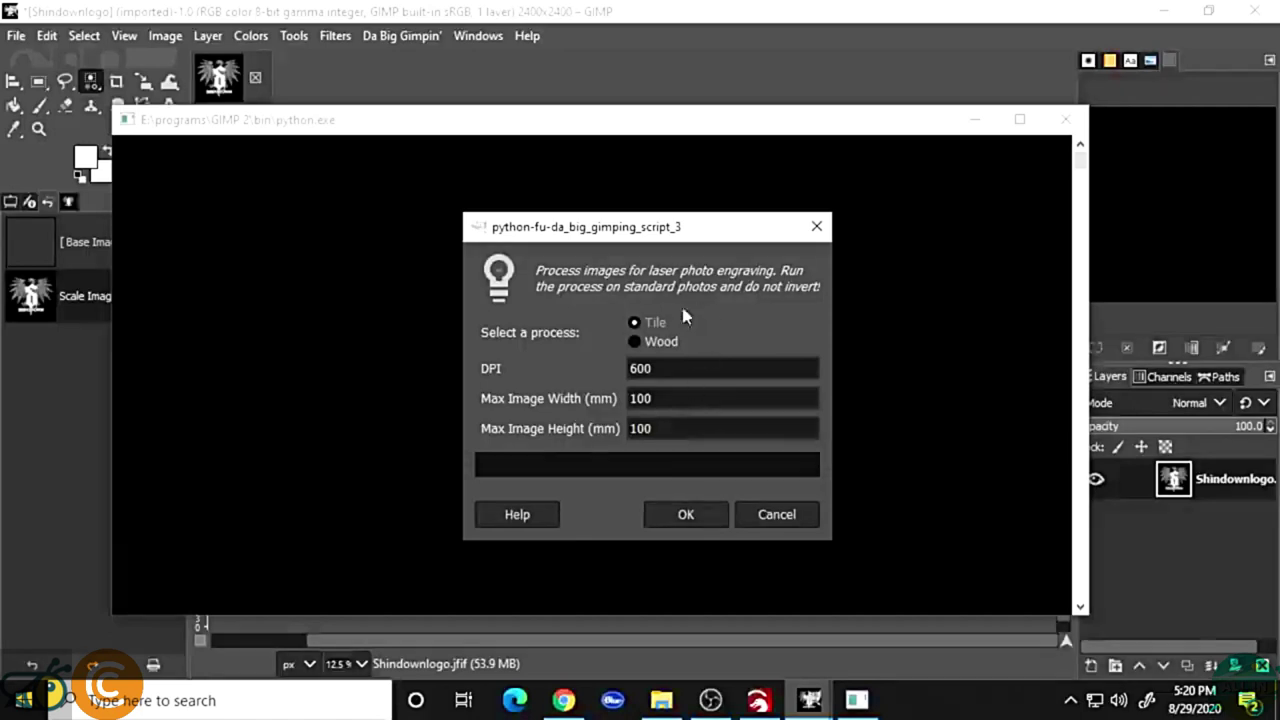
left_click(696, 512)
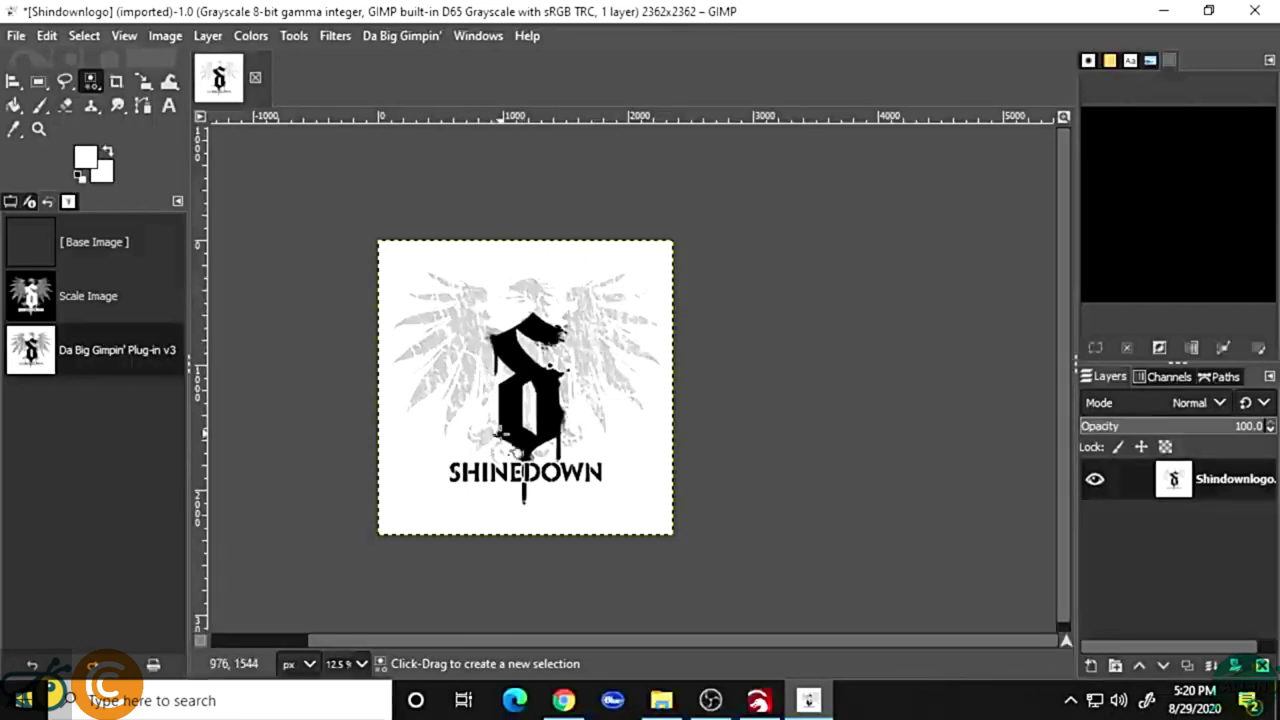
scroll(435, 450, "up", 5, "ctrl")
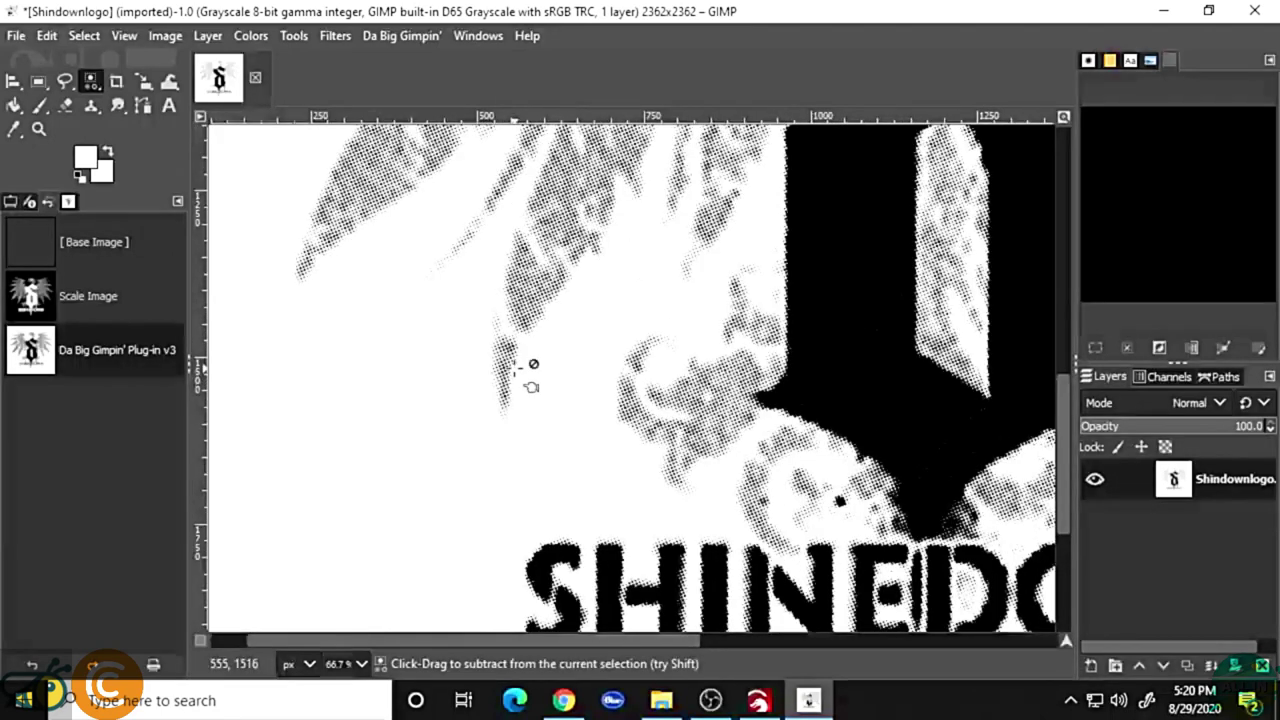
scroll(516, 366, "up", 1, "ctrl")
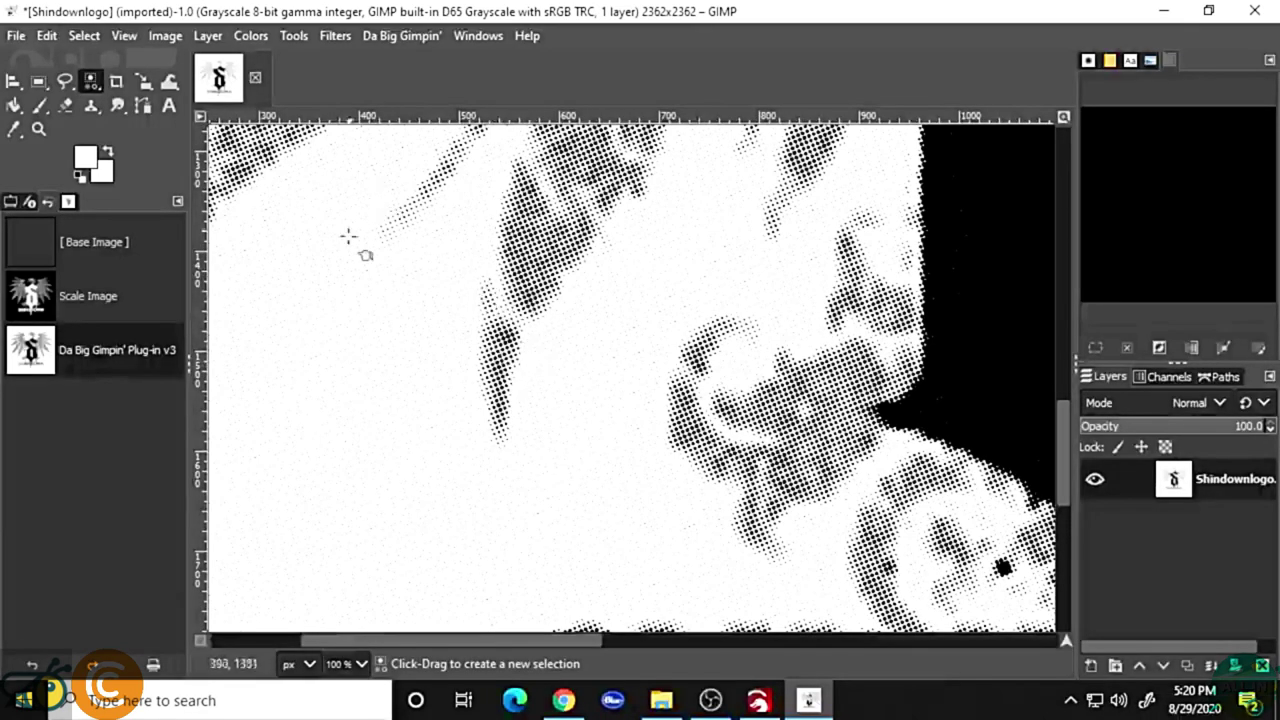
scroll(686, 516, "down", 6, "ctrl")
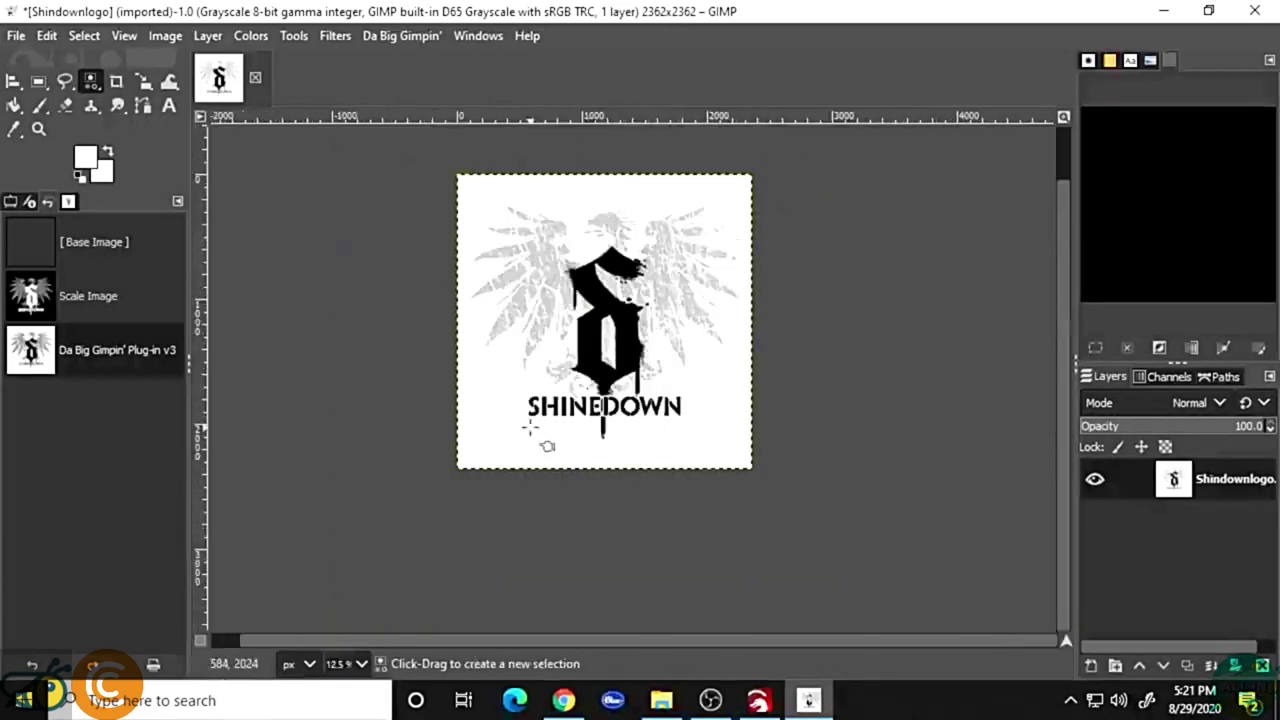
Start an export to the Desktop with JPEG image as the file type
left_click(16, 35)
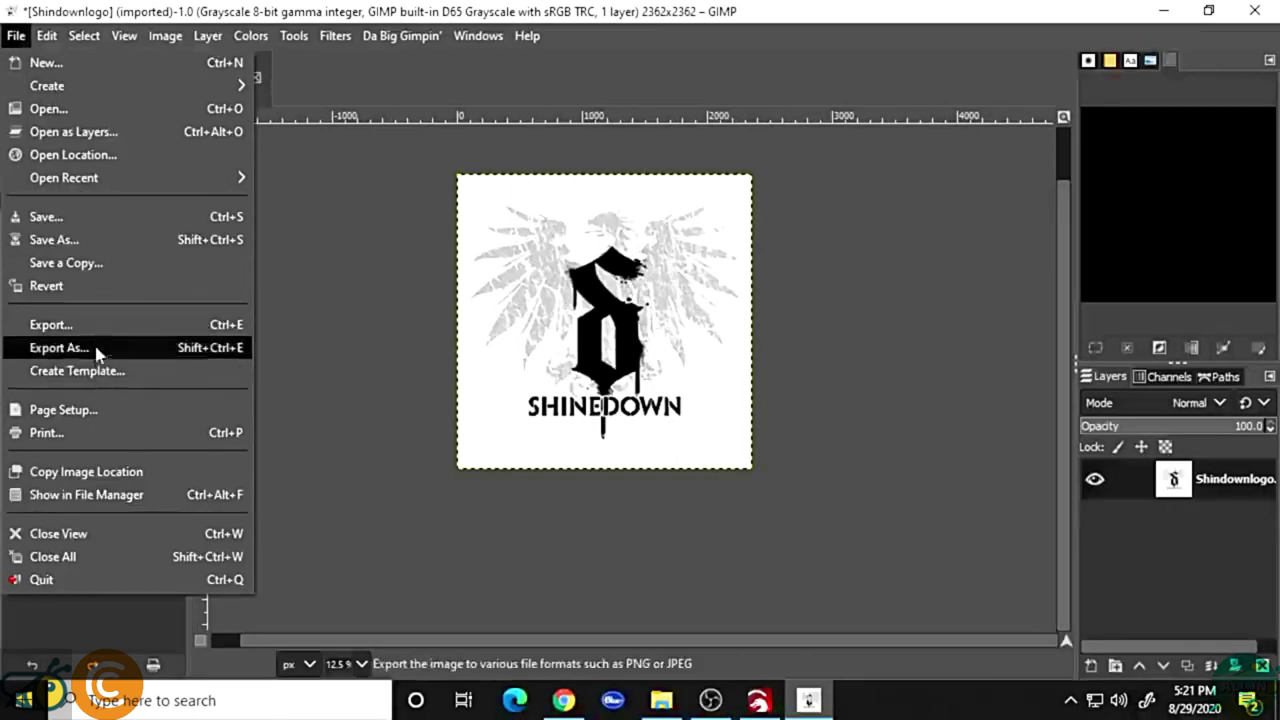
left_click(60, 348)
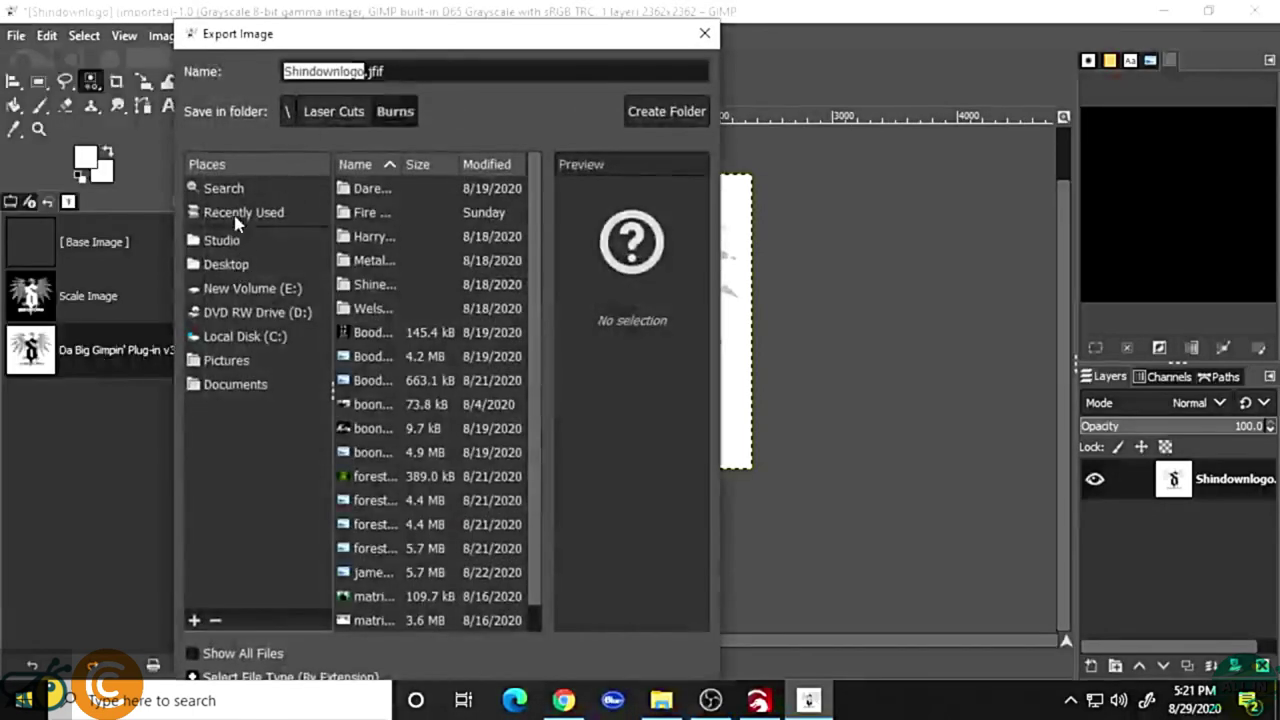
left_click(238, 265)
left_click(210, 677)
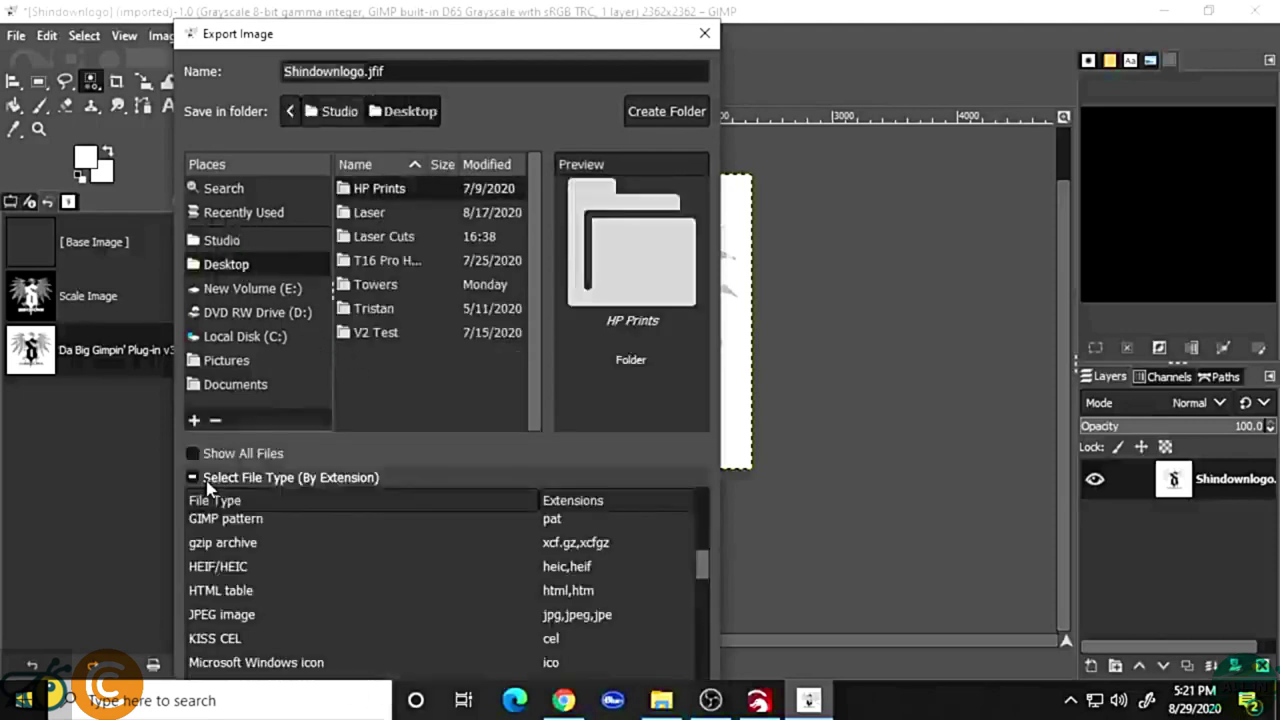
left_click(215, 618)
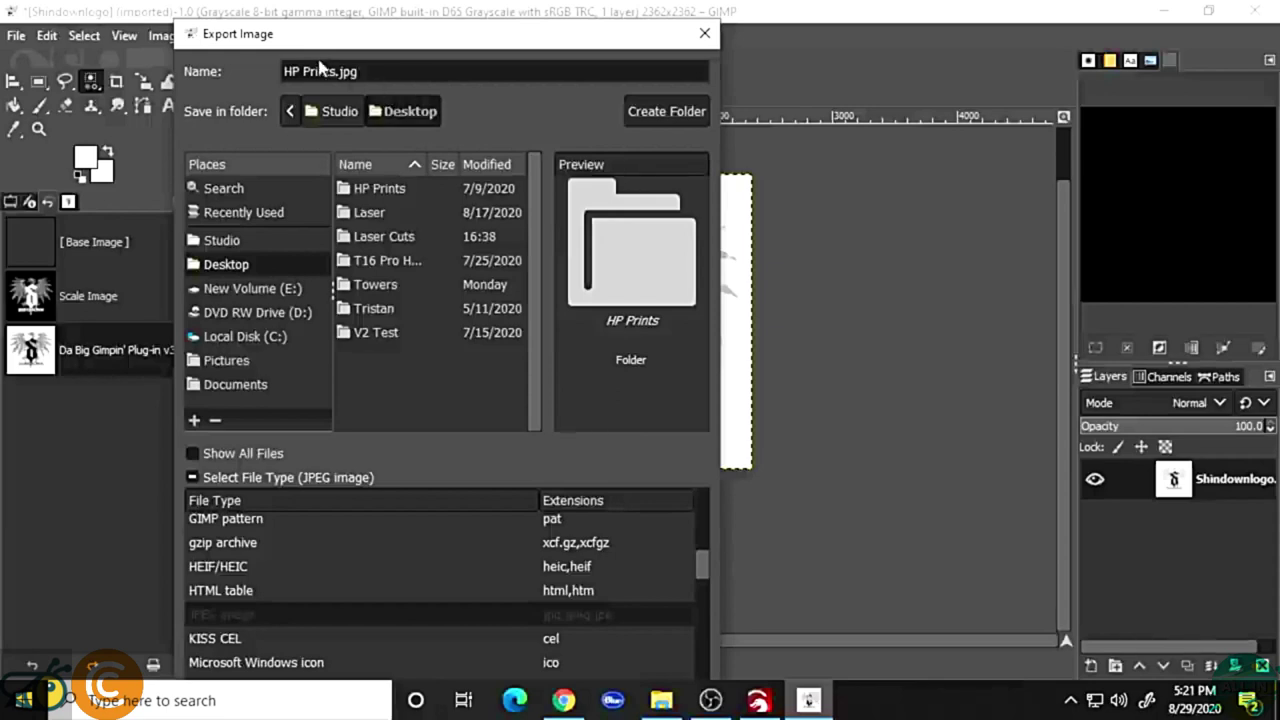
Name the file shinedownlogo.jpg and export it at JPEG quality 100
left_click_drag(345, 72, 286, 72)
key("BackSpace")
type("shinedo")
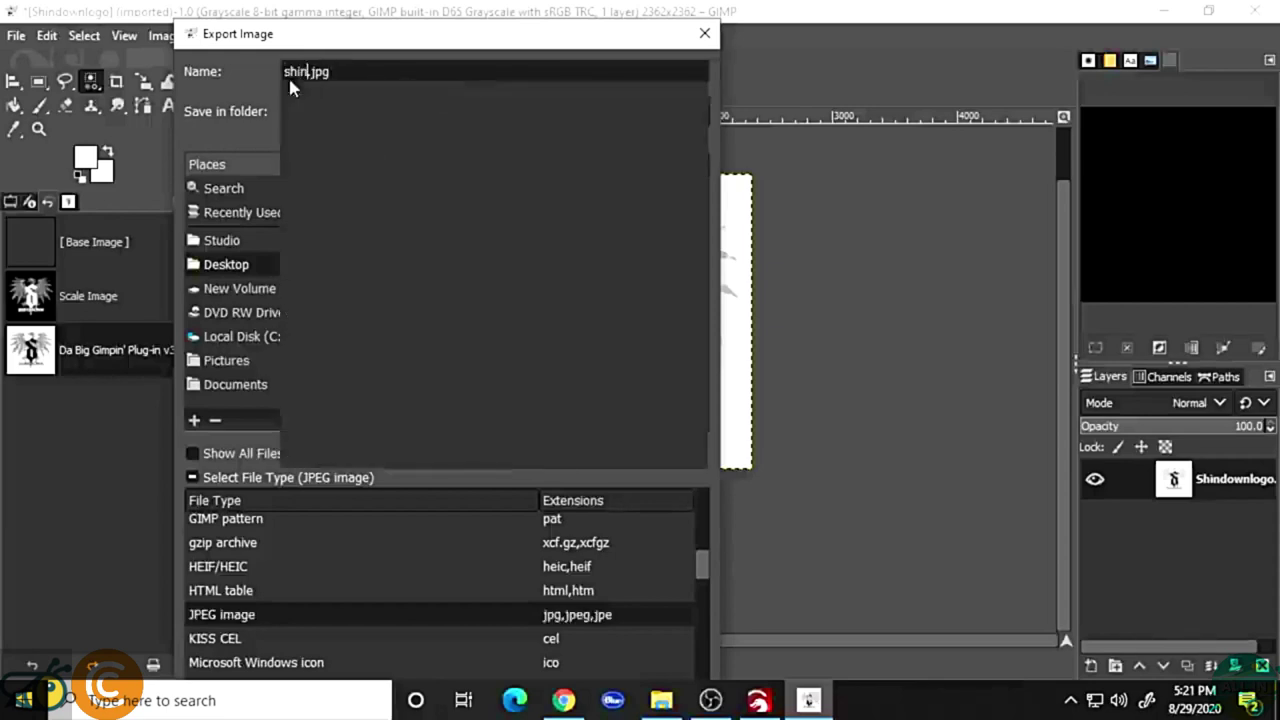
type("wnlog")
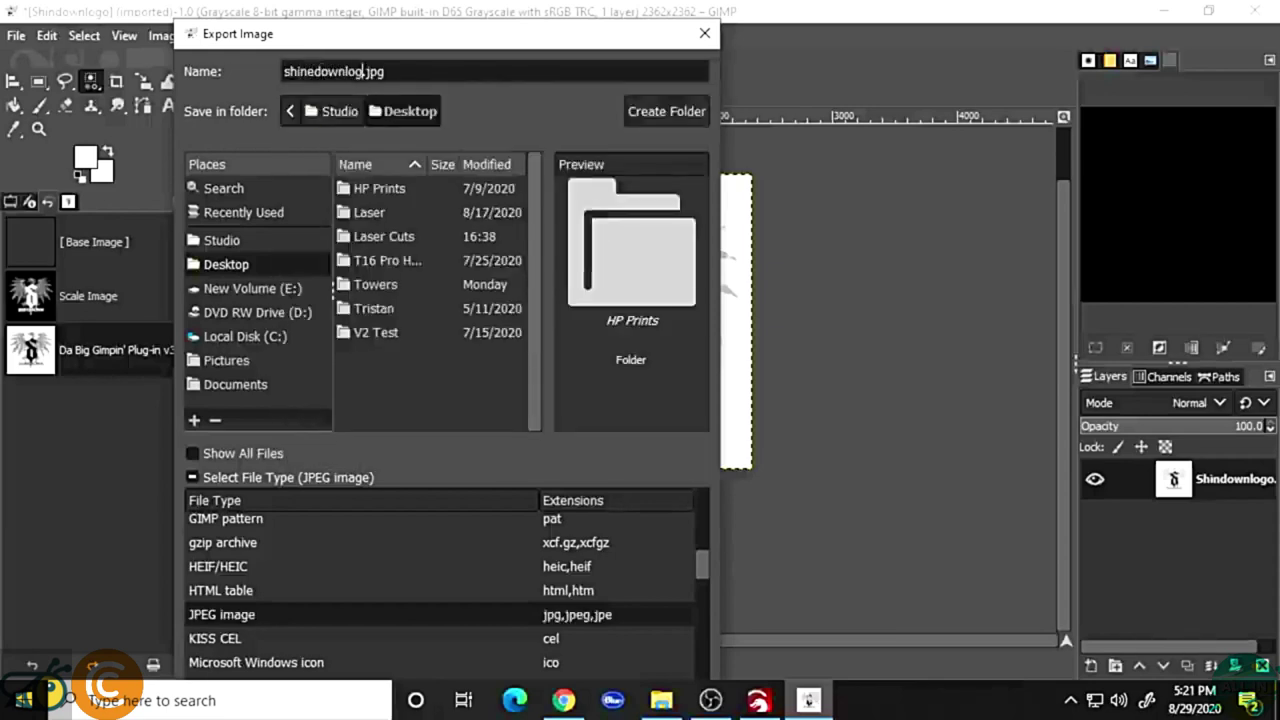
type("o")
key("Return")
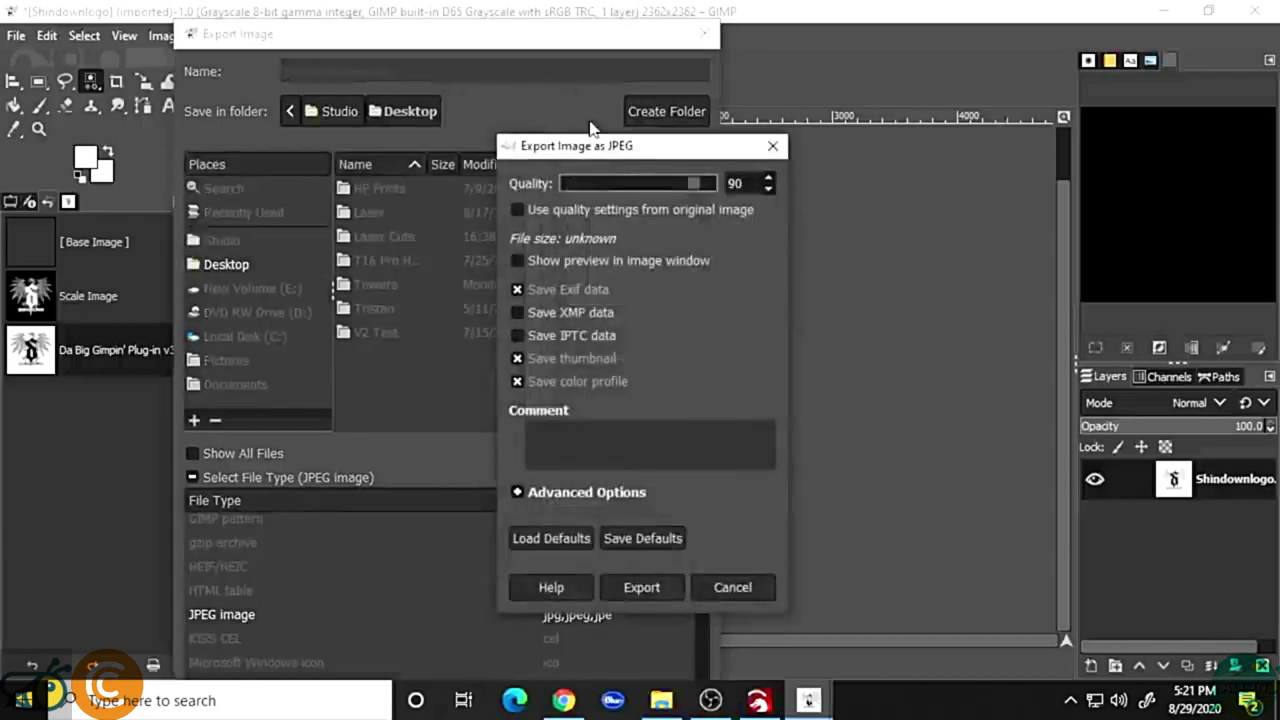
left_click_drag(688, 190, 720, 181)
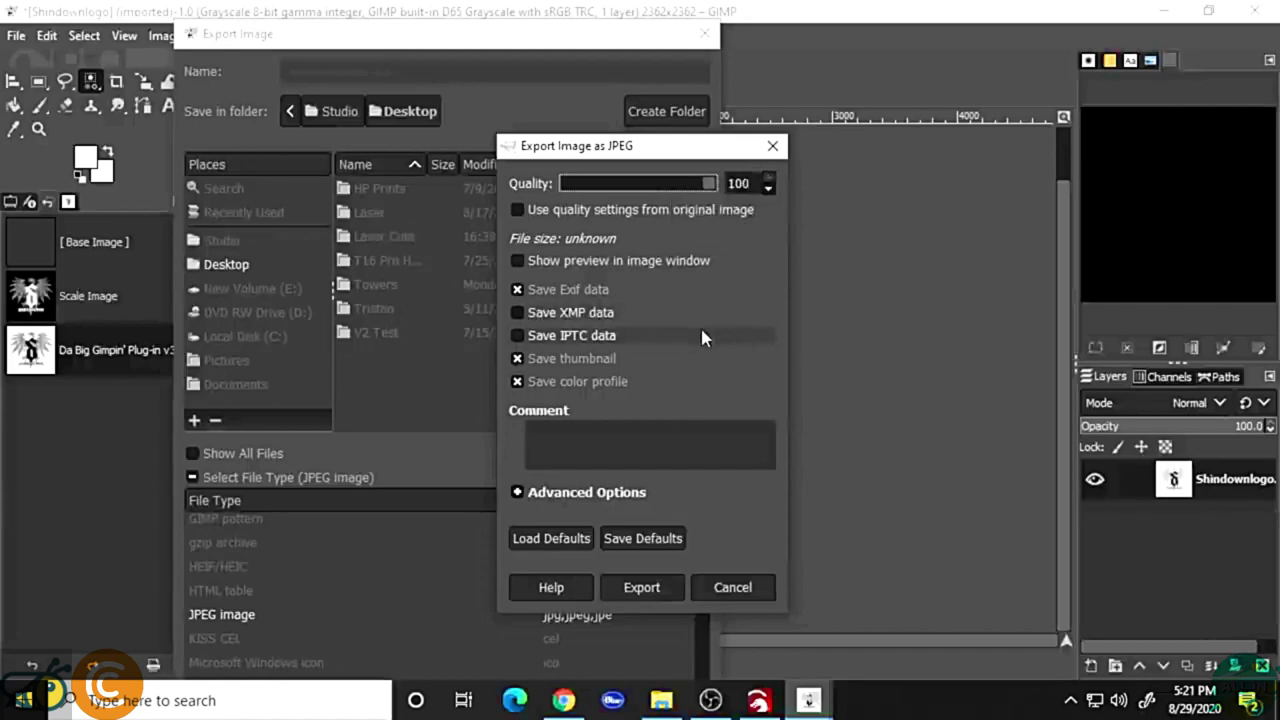
left_click(665, 585)
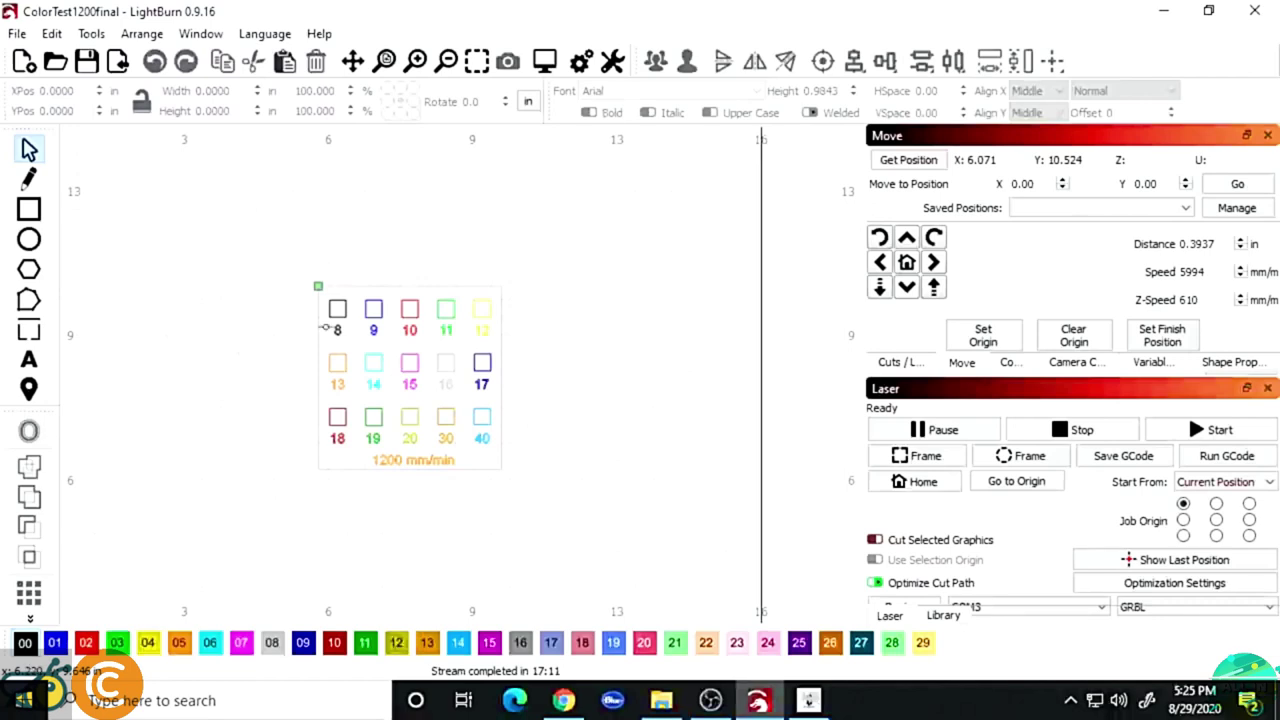
Start a new LightBurn project and import shinedownlogo.jpg from the Desktop
left_click(24, 62)
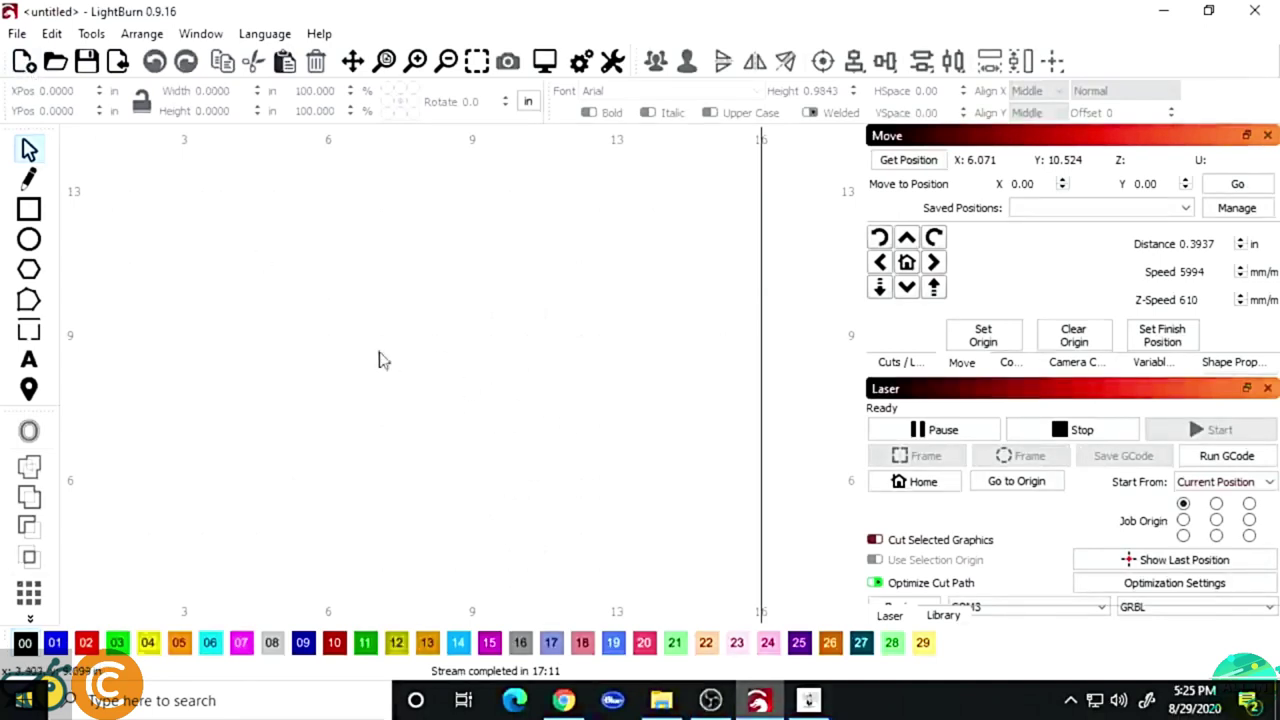
left_click(119, 64)
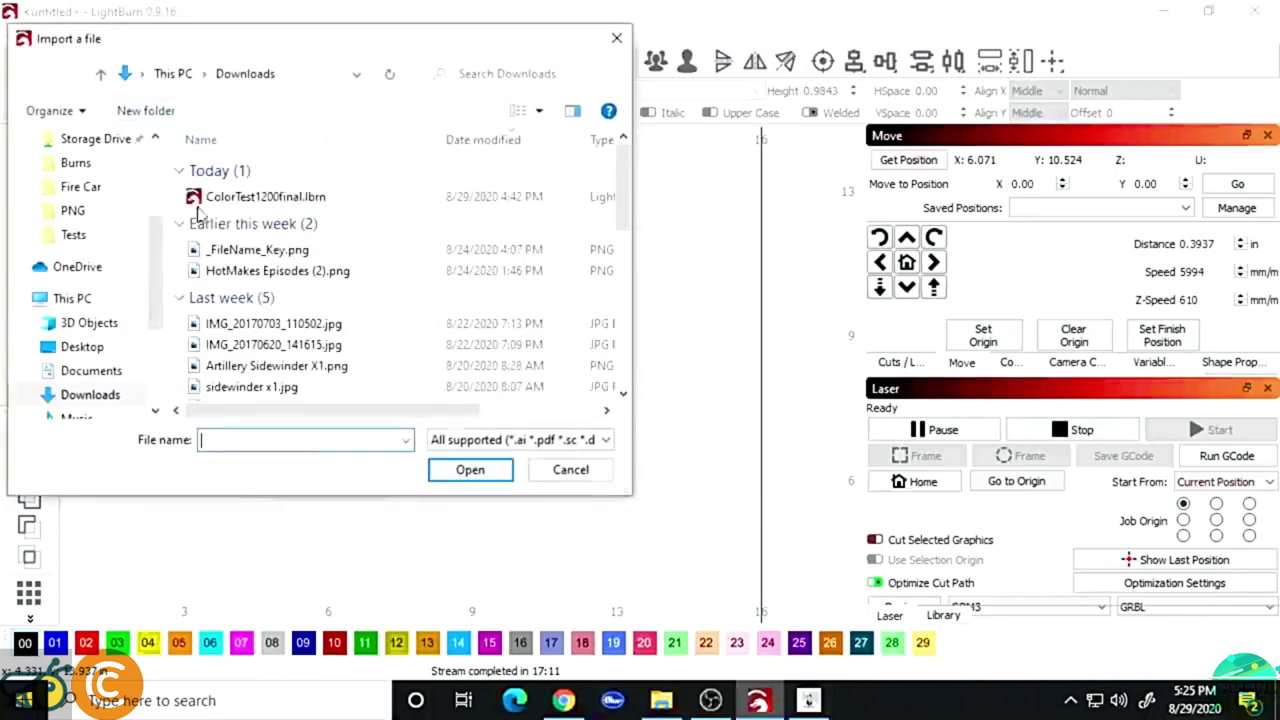
scroll(110, 195, "up", 3)
left_click(95, 182)
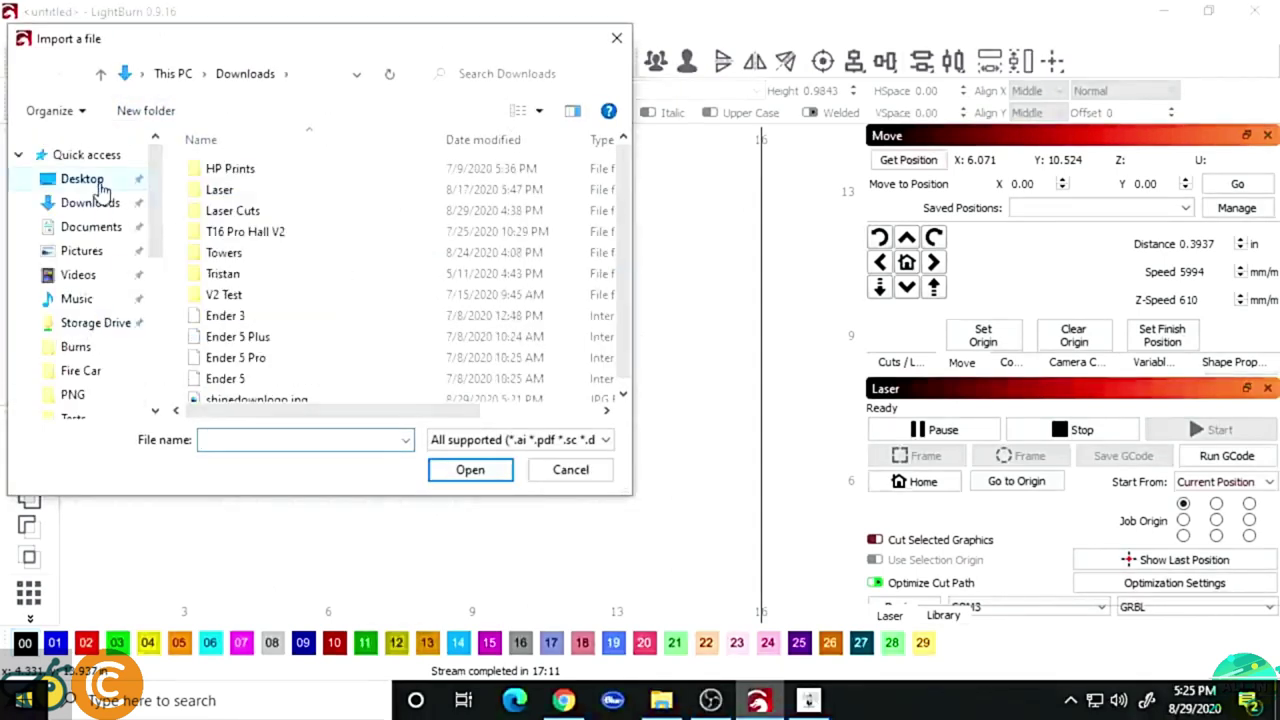
scroll(280, 334, "down", 1)
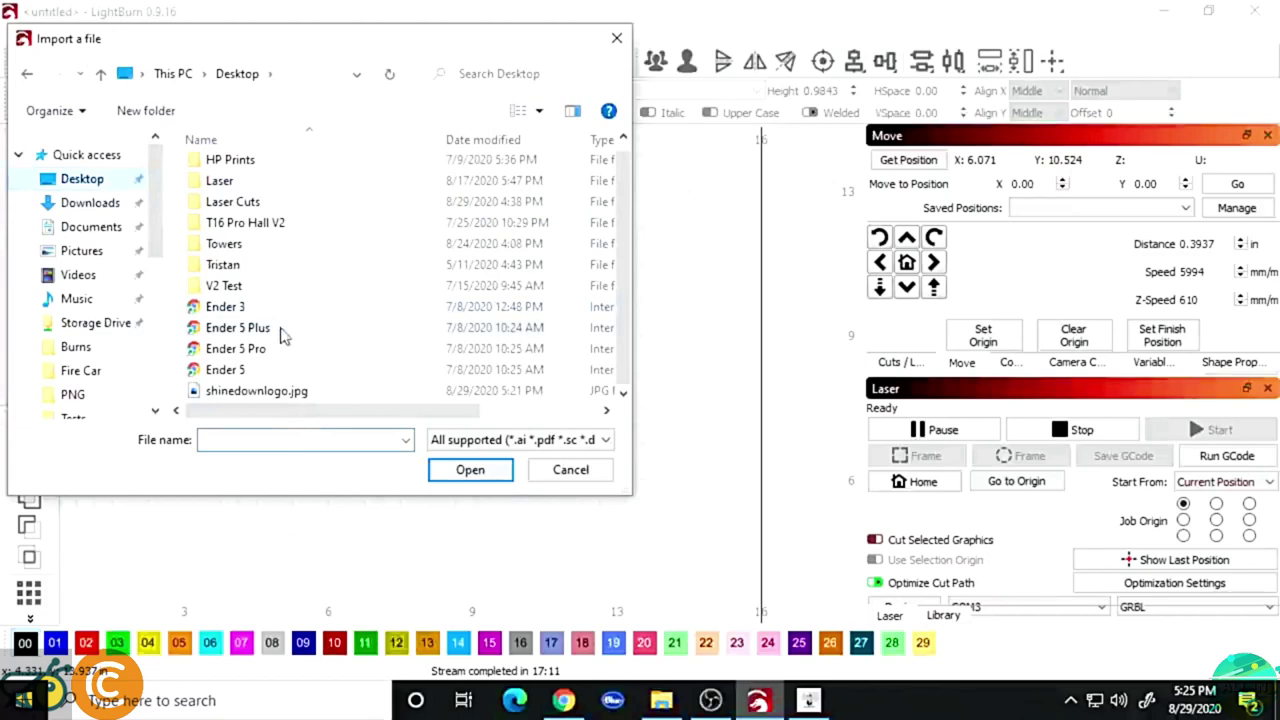
double_click(266, 390)
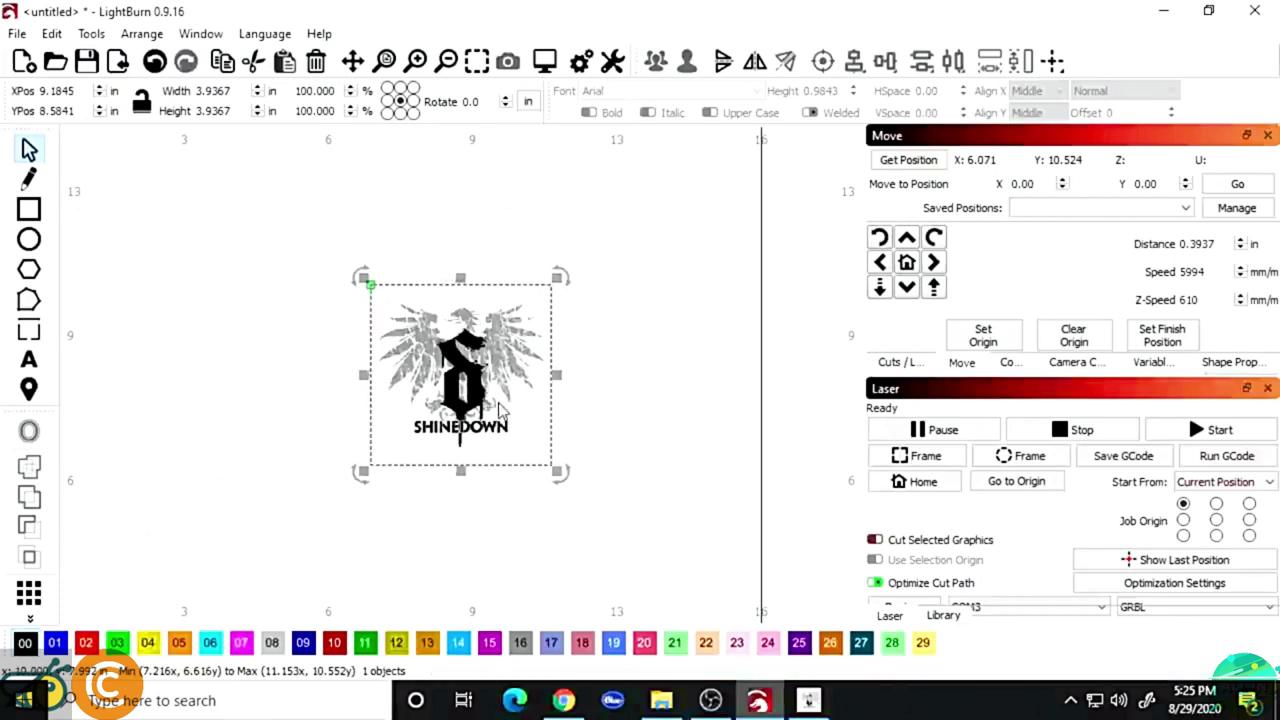
Drag the logo slightly left and up to X 7.8740, Y 8.8189
scroll(460, 380, "down", 3)
mouse_move(460, 384)
left_mouse_down()
mouse_move(451, 365)
mouse_move(425, 360)
mouse_move(447, 385)
left_mouse_up()
scroll(447, 378, "up", 4)
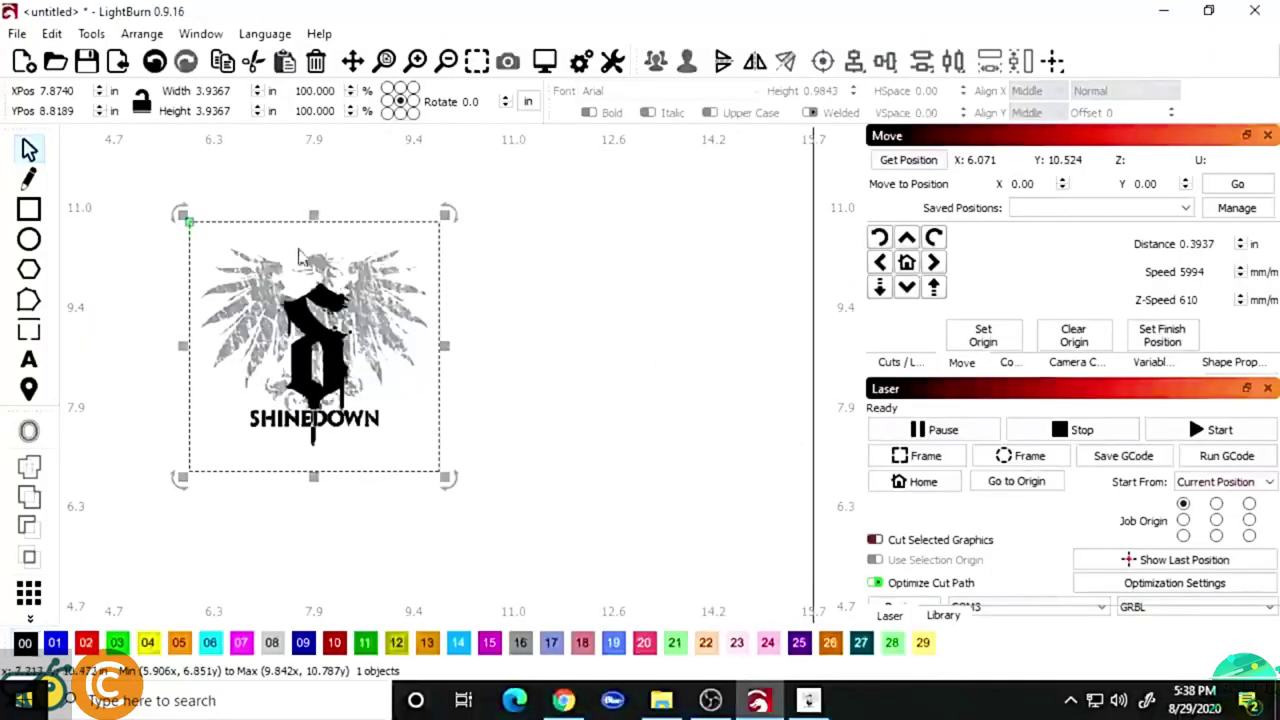
Change layer C00's max power from 15 to 30, keeping speed at 1200 mm/min
left_click(866, 361)
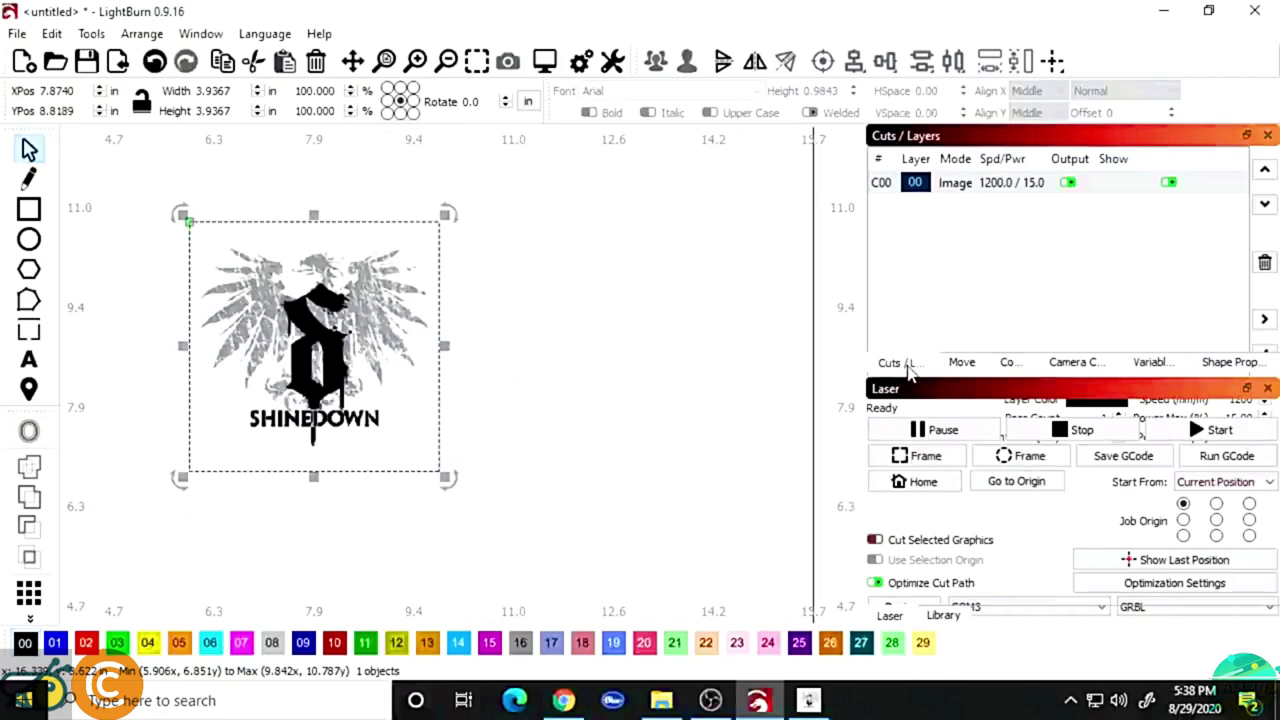
double_click(958, 200)
left_click_drag(640, 84, 615, 86)
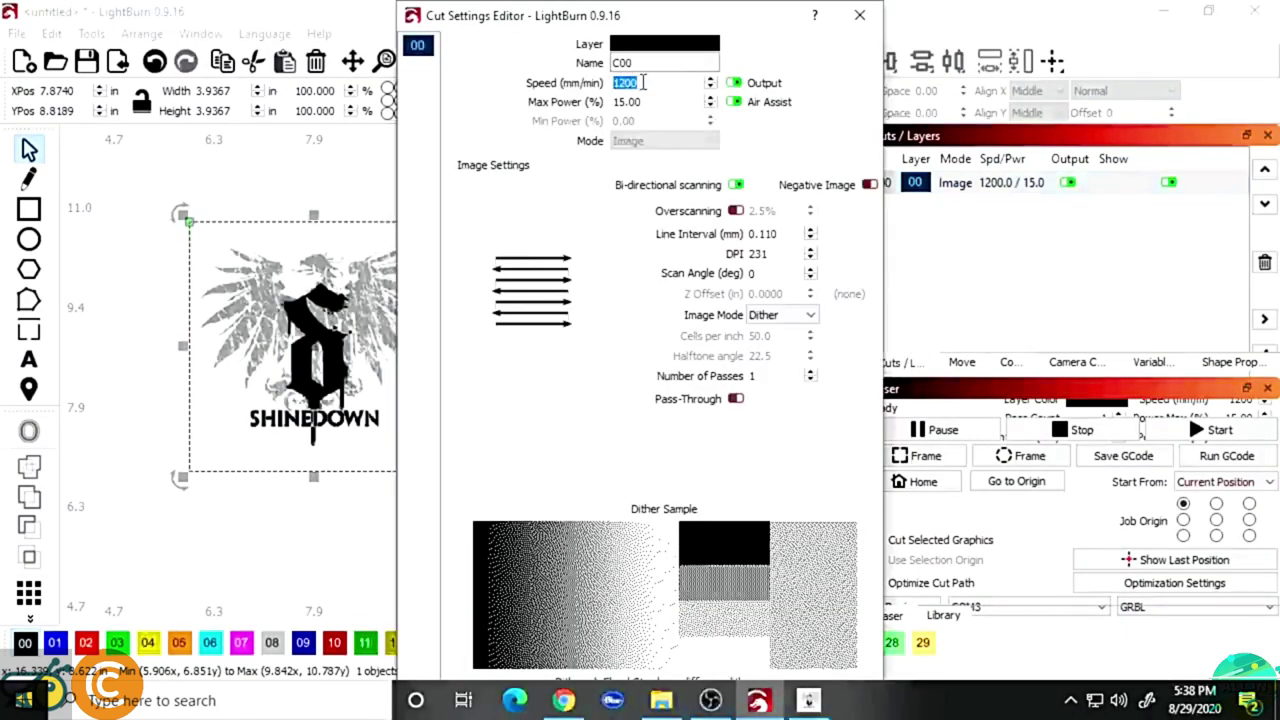
left_click(643, 84)
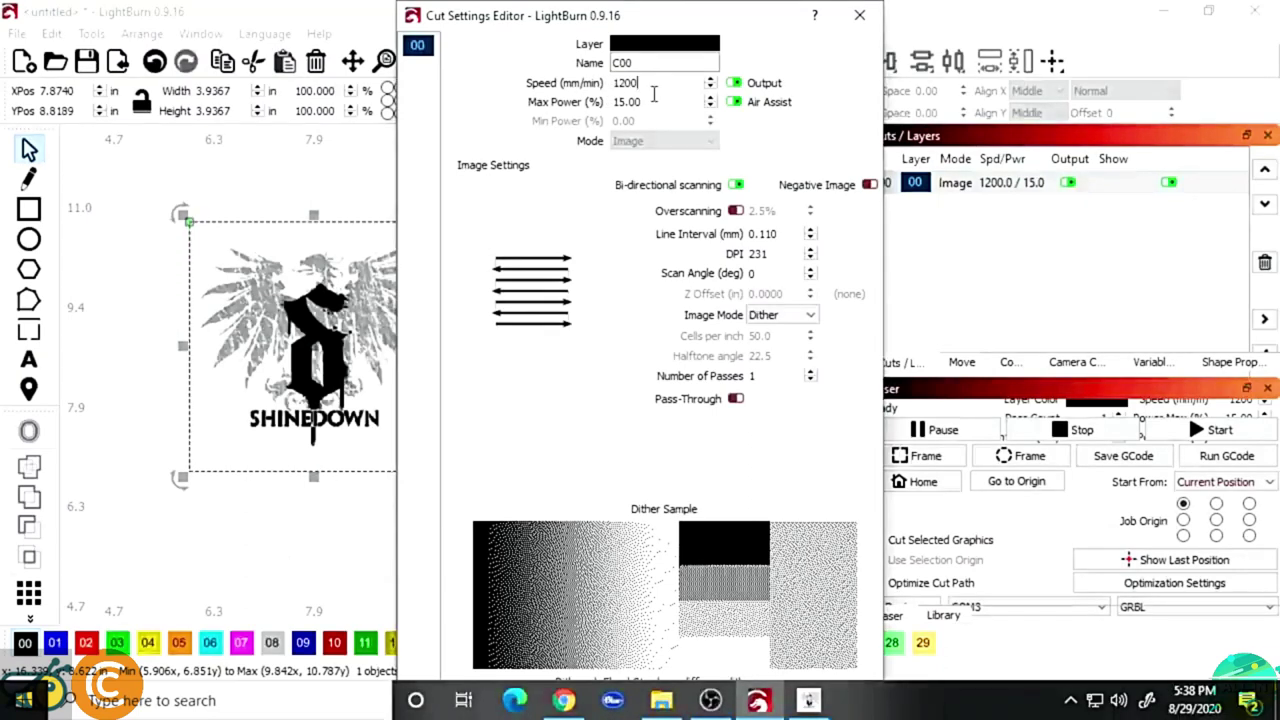
left_click(645, 101)
left_click_drag(630, 103, 614, 102)
left_click(674, 97)
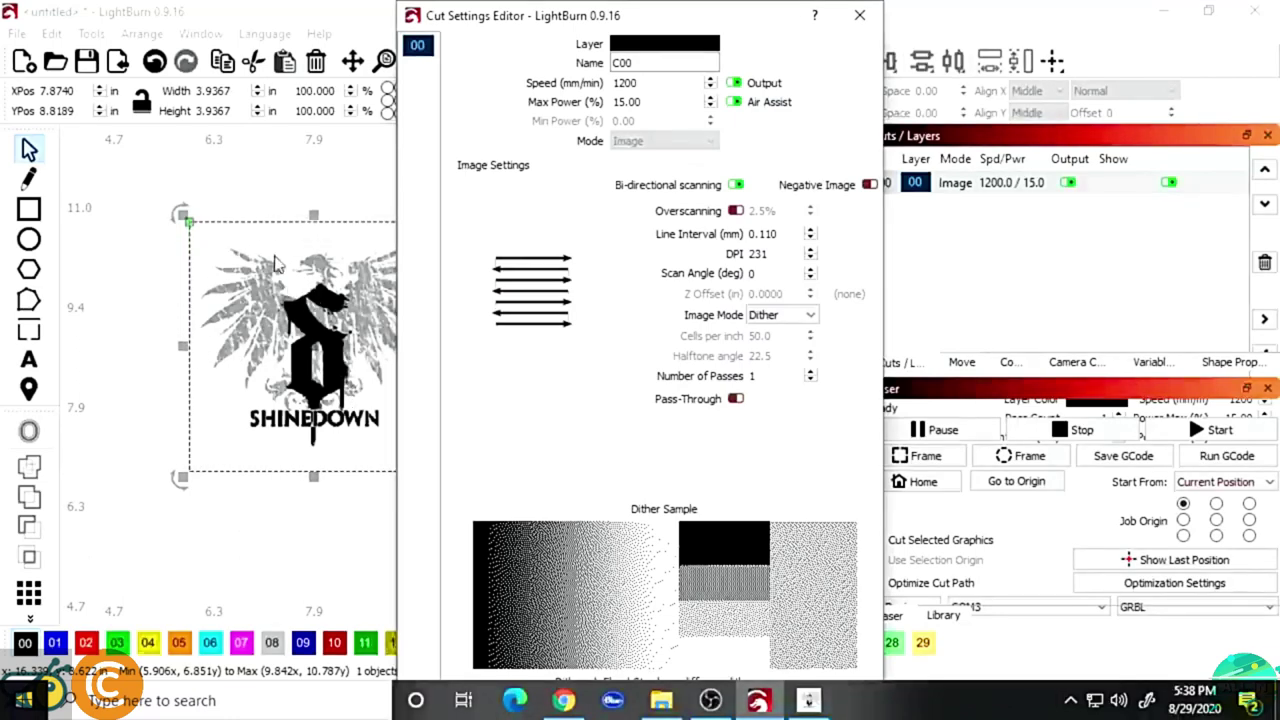
key("BackSpace")
key("BackSpace")
key("BackSpace")
key("BackSpace")
key("BackSpace")
type("30")
key("Return")
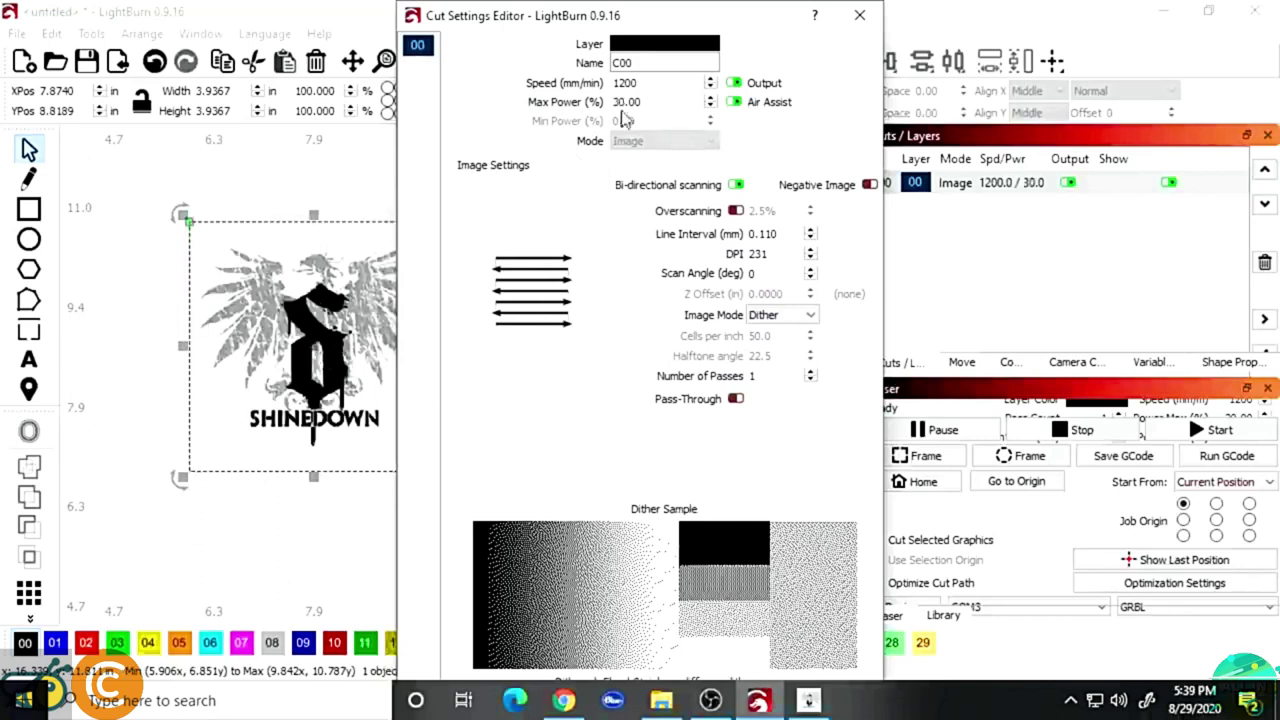
Enable Pass-Through on layer C00, close the layer editor, and return to the Move tab
left_click_drag(650, 101, 611, 105)
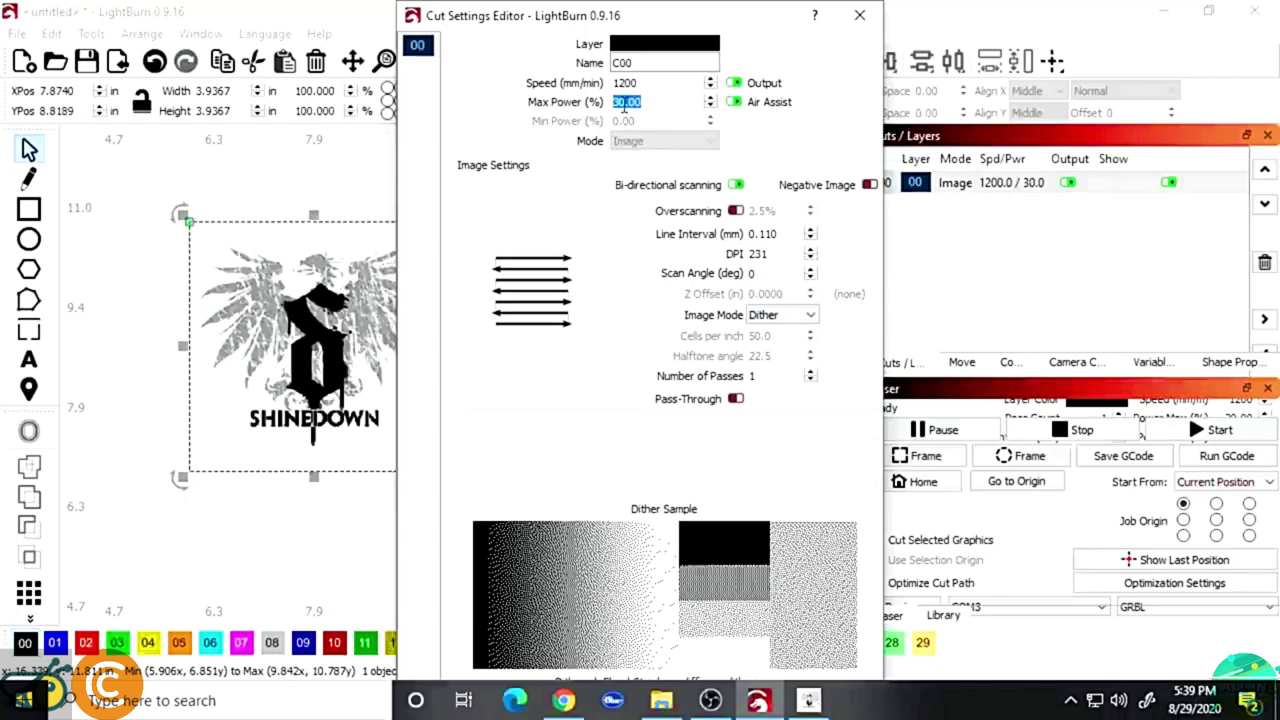
left_click(644, 104)
left_click_drag(650, 104, 612, 102)
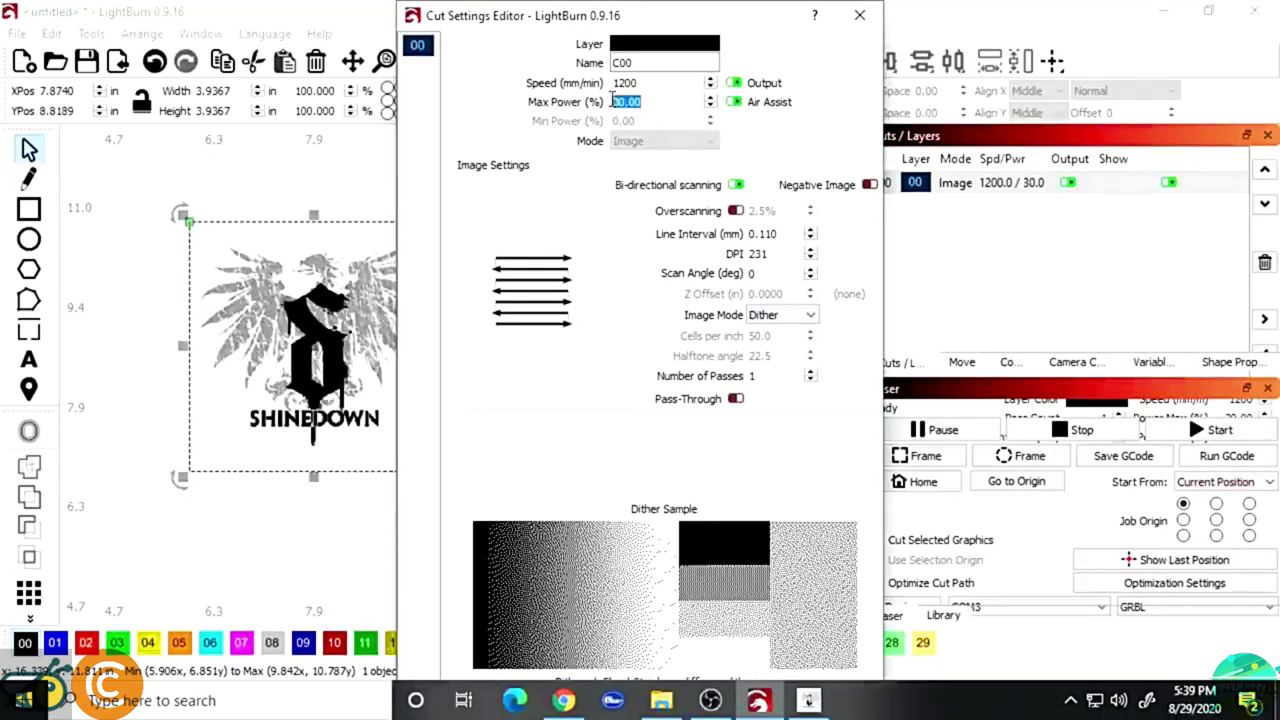
left_click(665, 103)
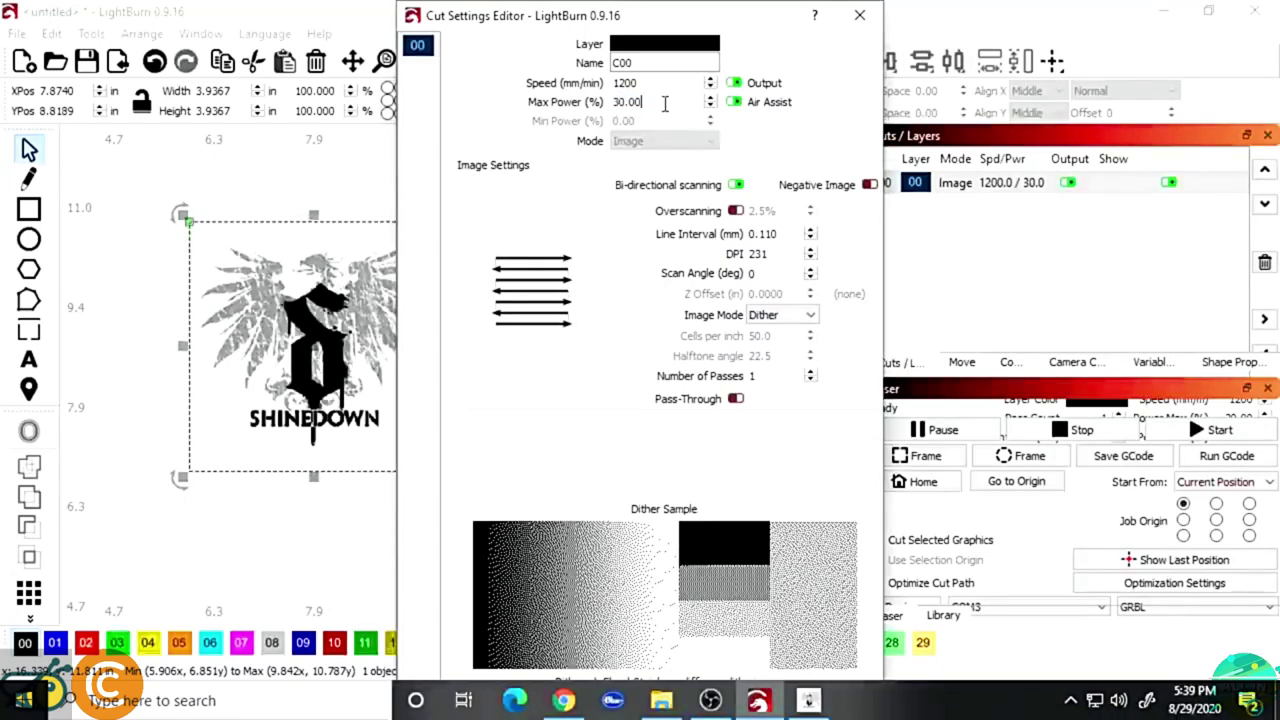
left_click(737, 400)
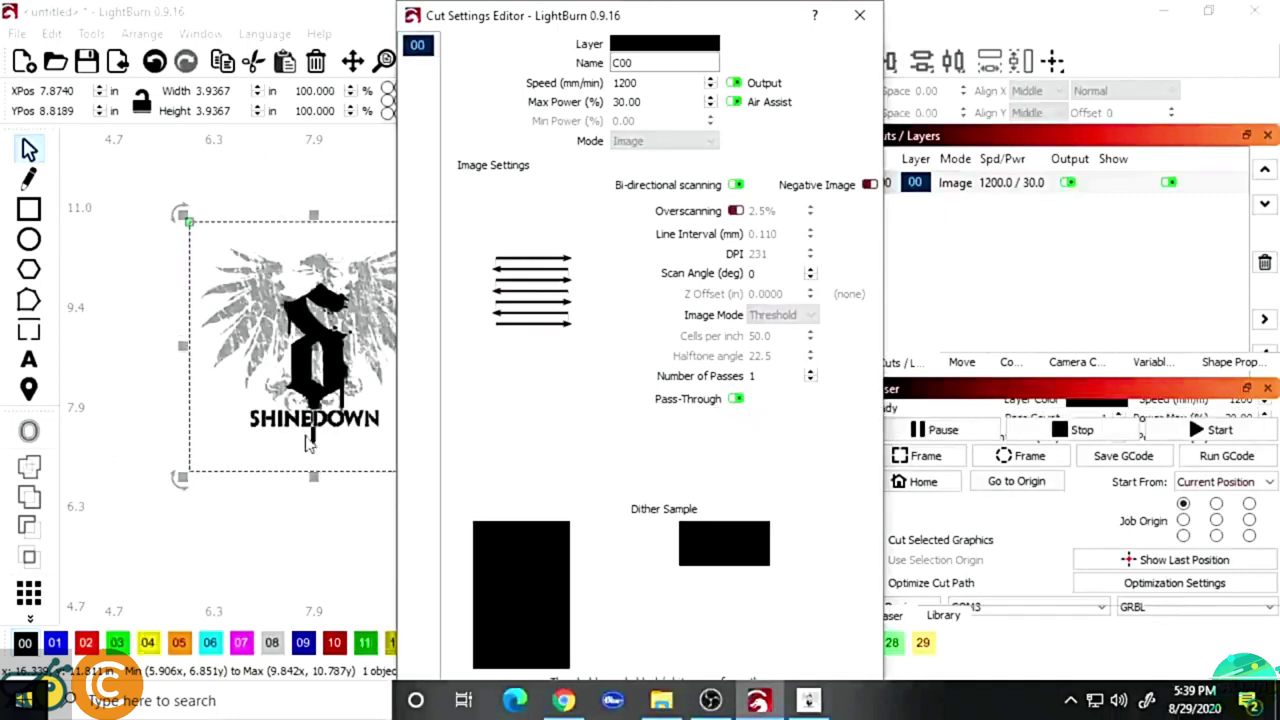
mouse_move(640, 83)
left_mouse_down()
mouse_move(615, 83)
mouse_move(661, 102)
mouse_move(630, 102)
left_mouse_up()
double_click(631, 103)
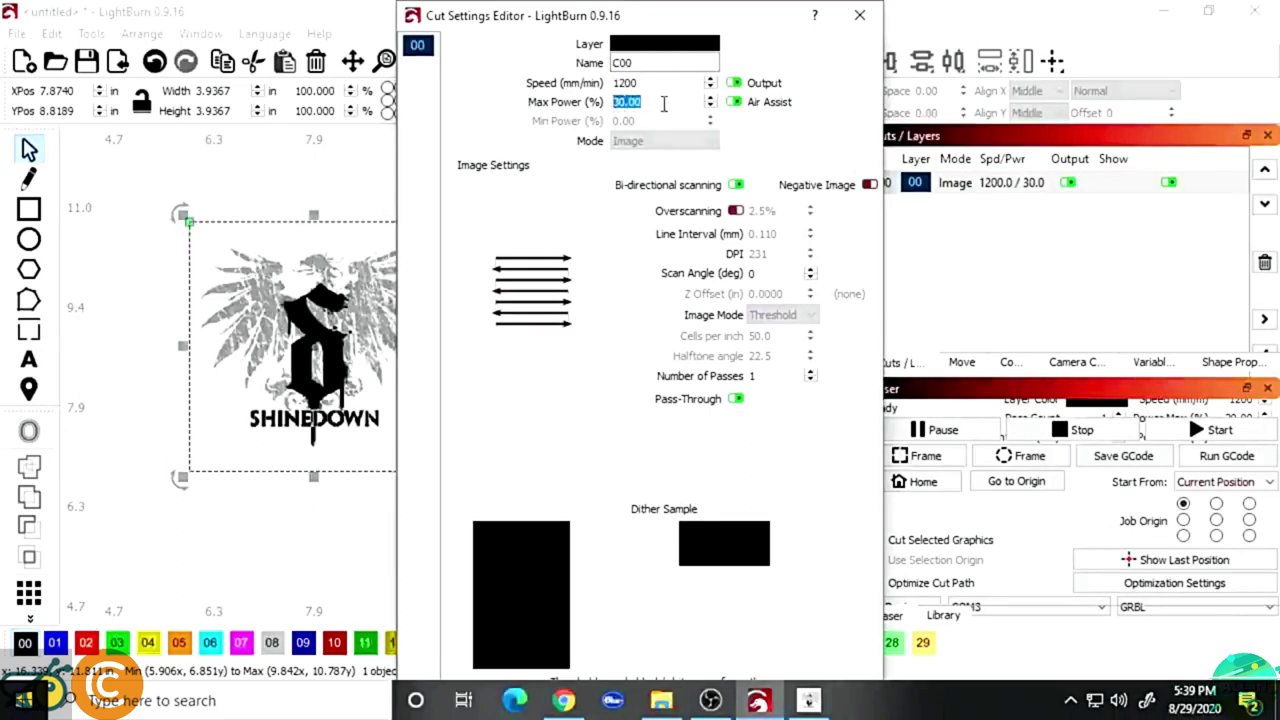
left_click(663, 103)
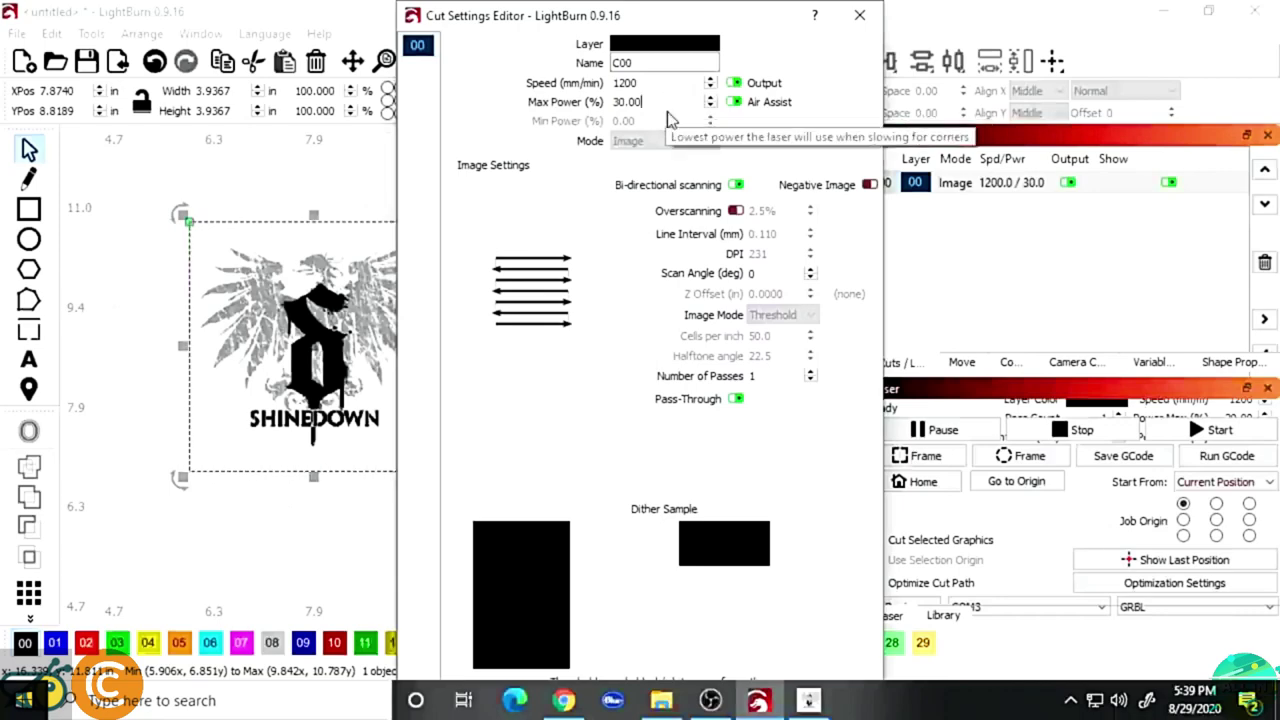
key("Return")
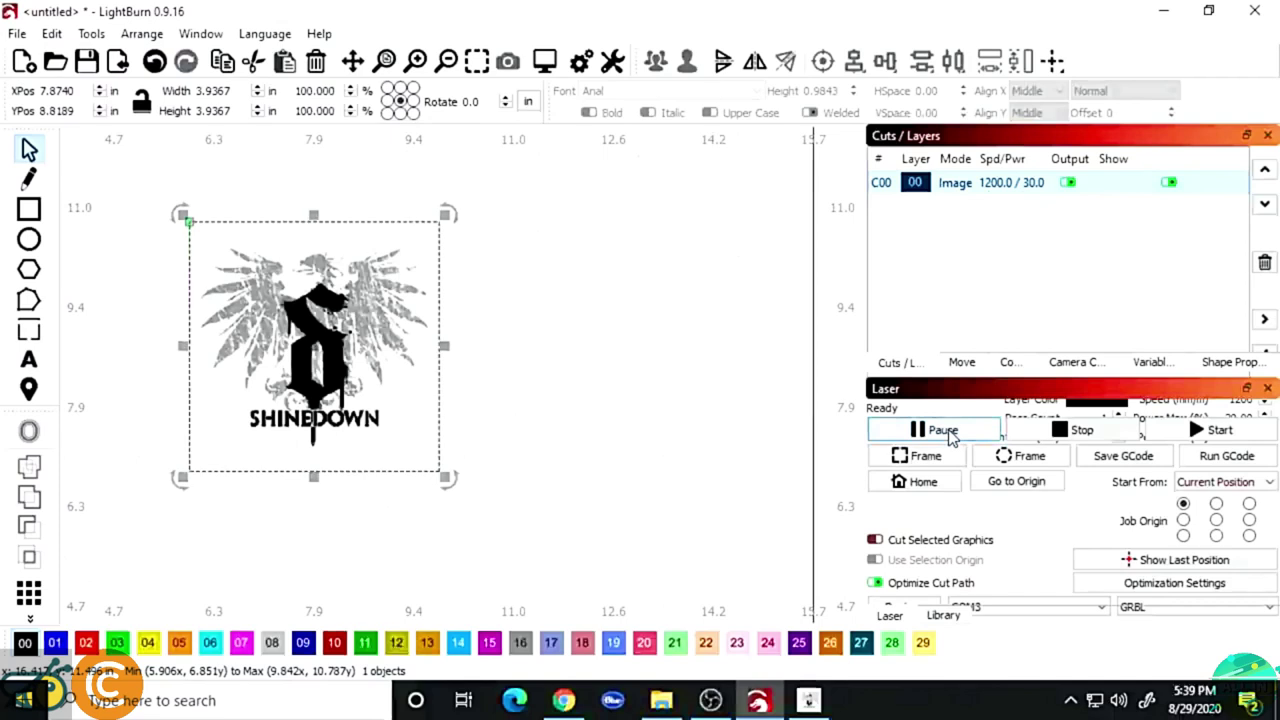
left_click(961, 362)
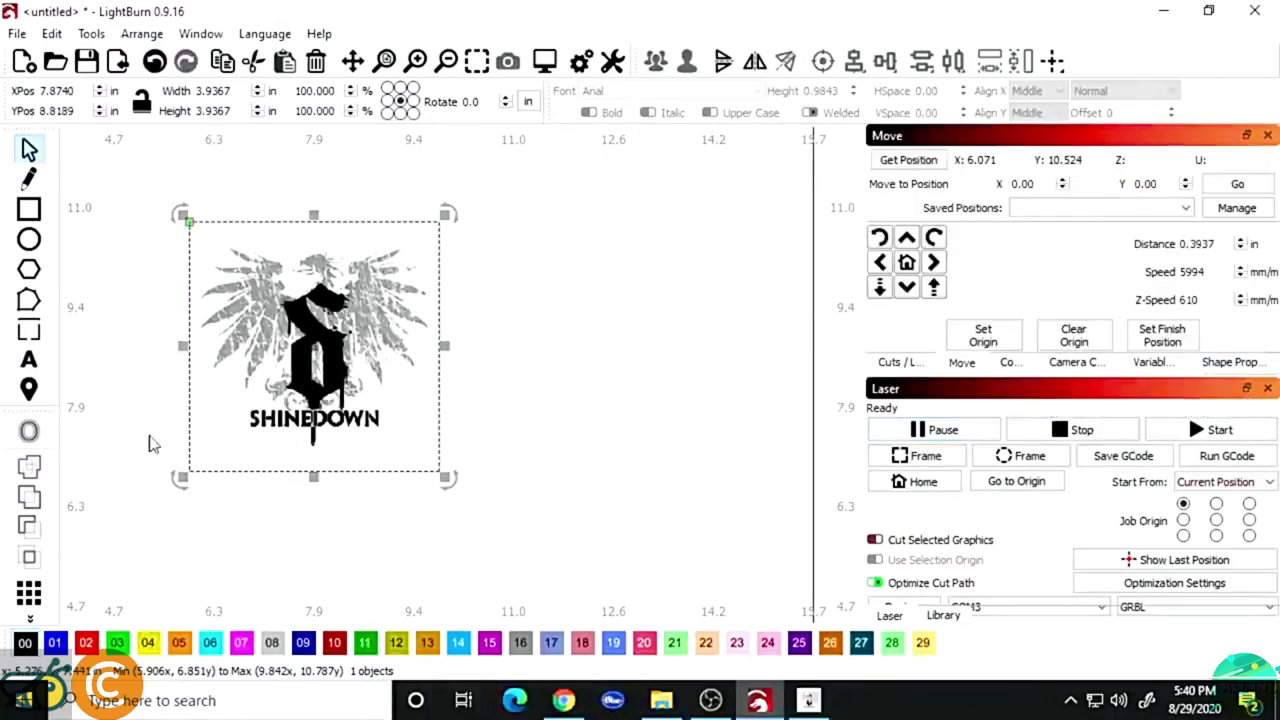